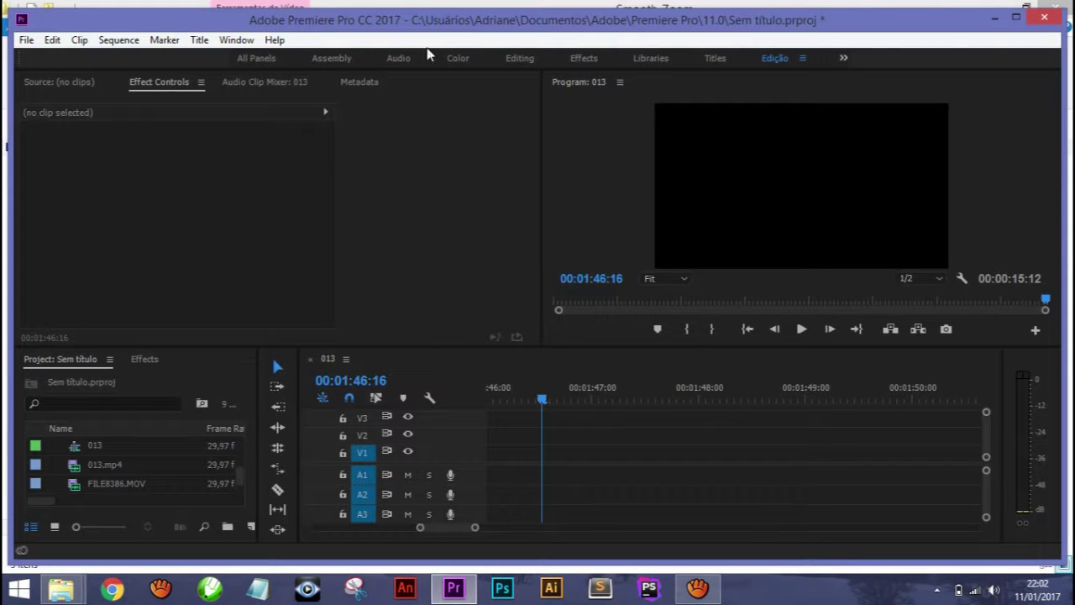
Maximize the Premiere Pro window and show the Effects panel with the Presets folder selected
left_click(1016, 17)
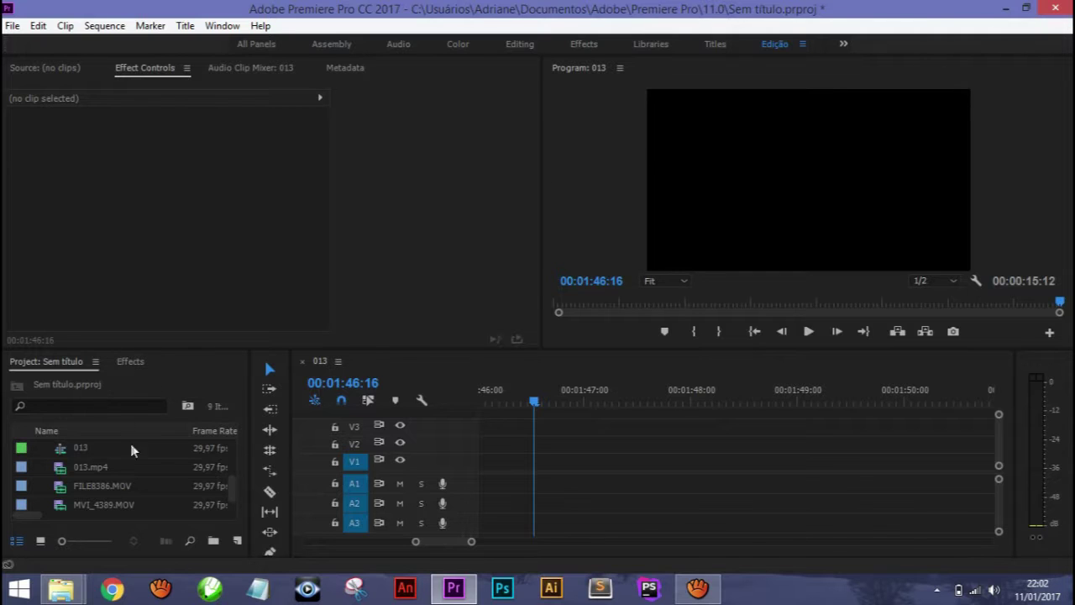
left_click(130, 363)
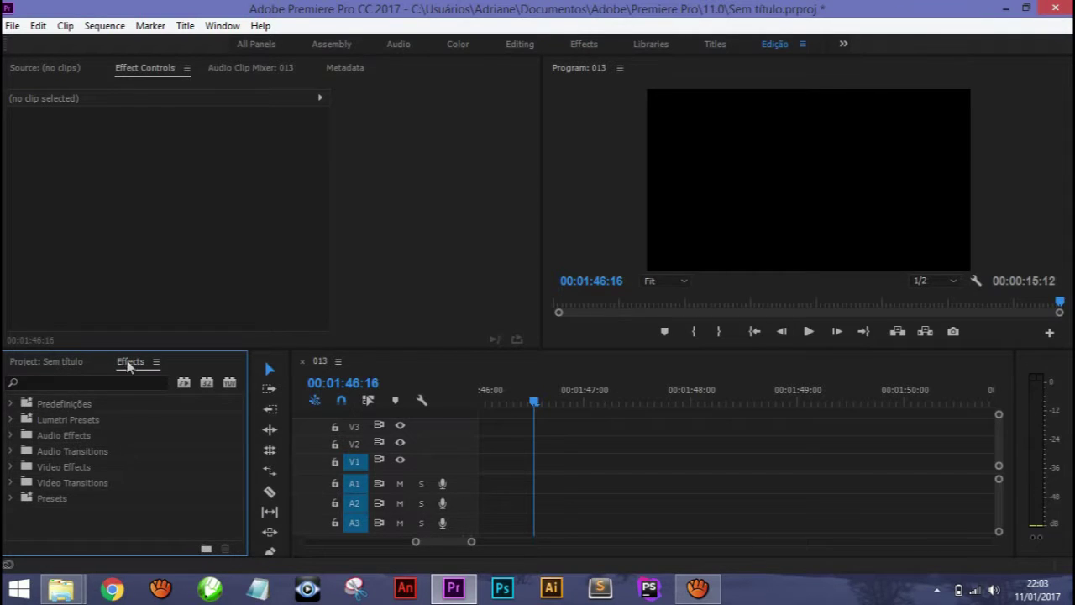
left_click(52, 503)
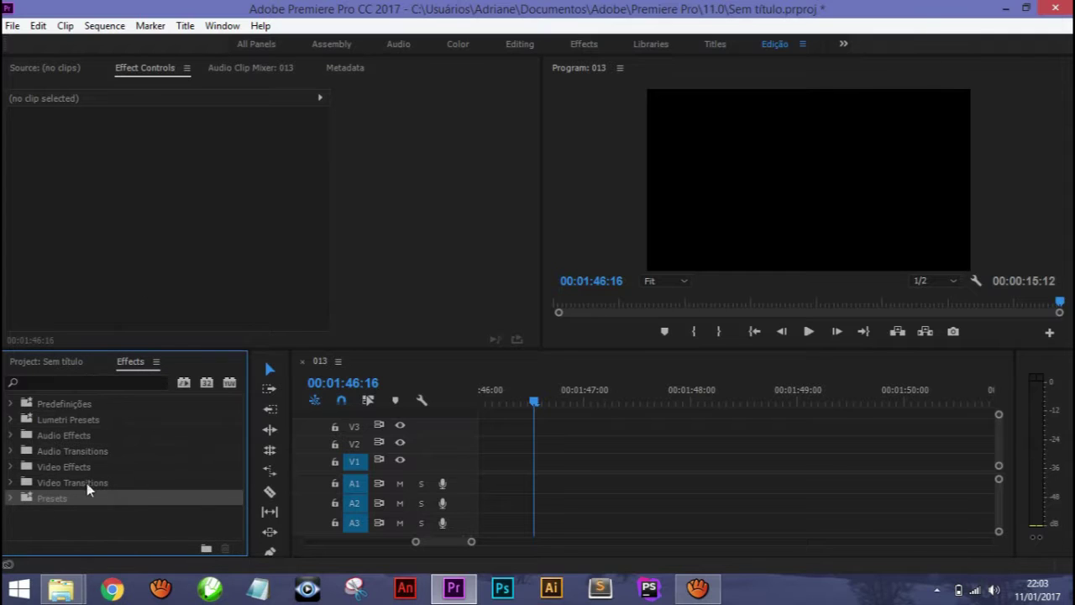
Import SmoothZoom_by_dri.prfpset from Downloads/presets_Premiere into Presets, then collapse the folder
right_click(44, 500)
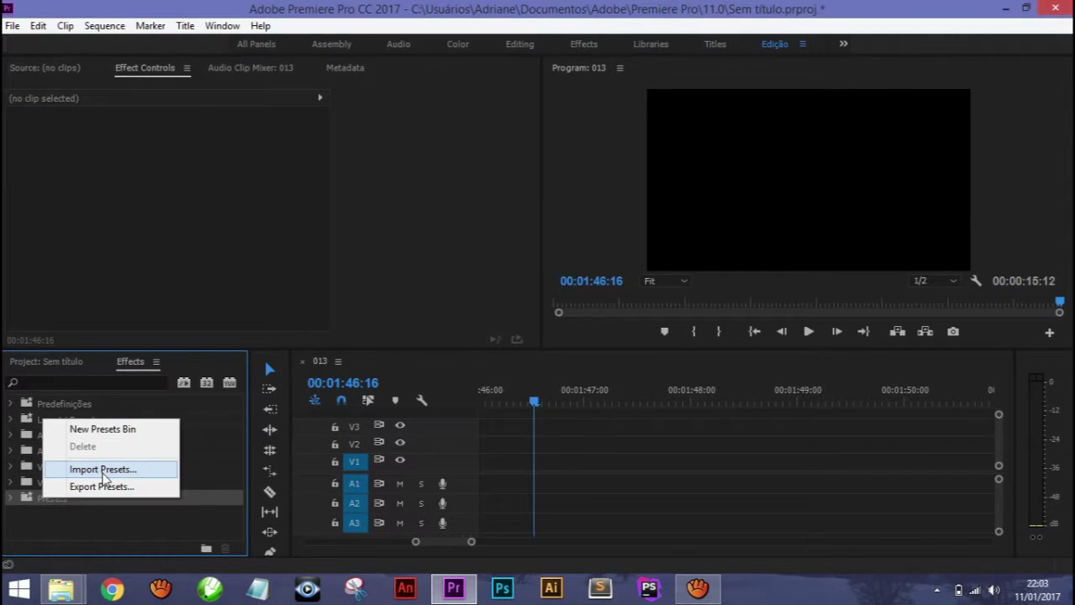
left_click(103, 476)
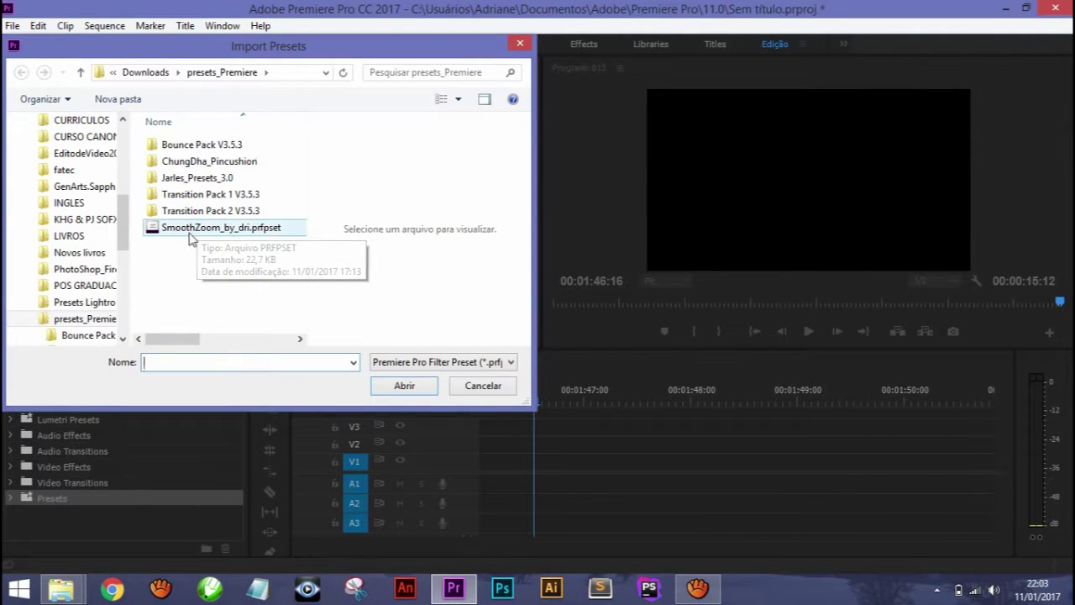
left_click(183, 235)
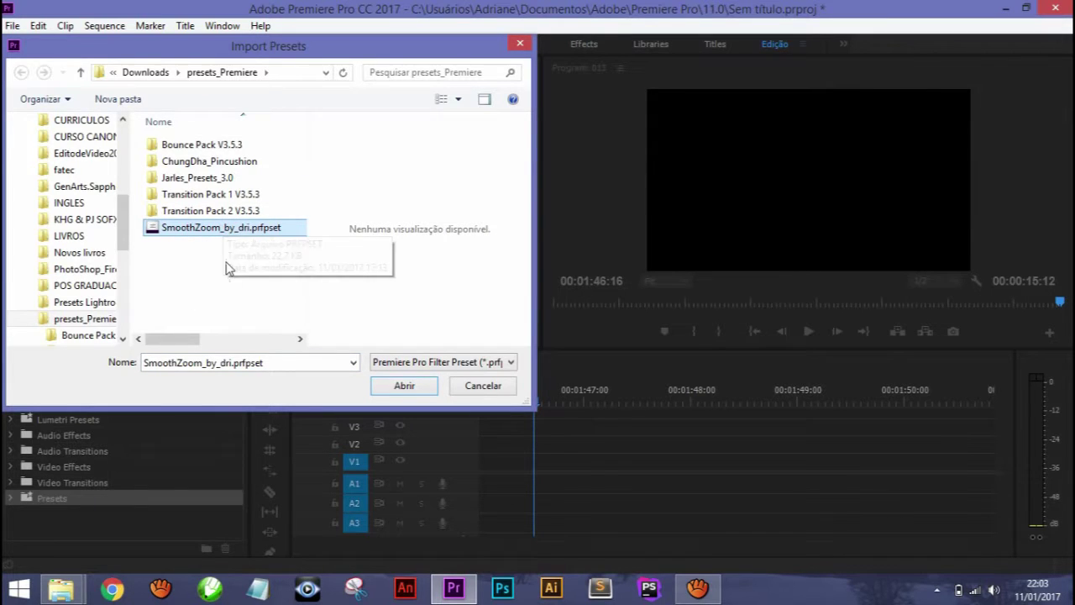
left_click(402, 387)
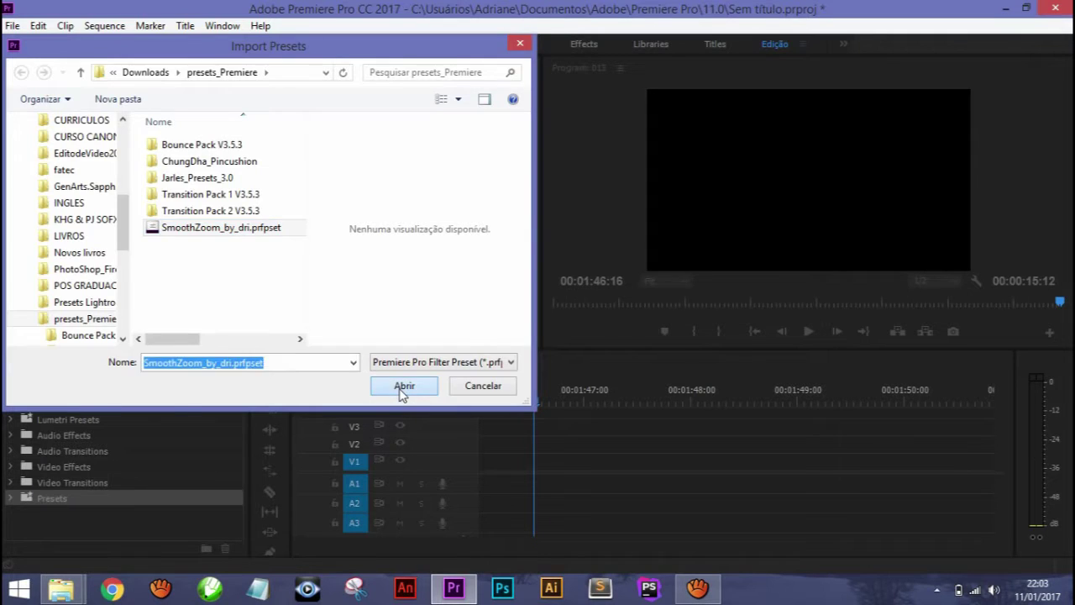
scroll(234, 506, "up", 2)
scroll(232, 506, "down", 2)
scroll(218, 482, "up", 2)
scroll(209, 504, "down", 2)
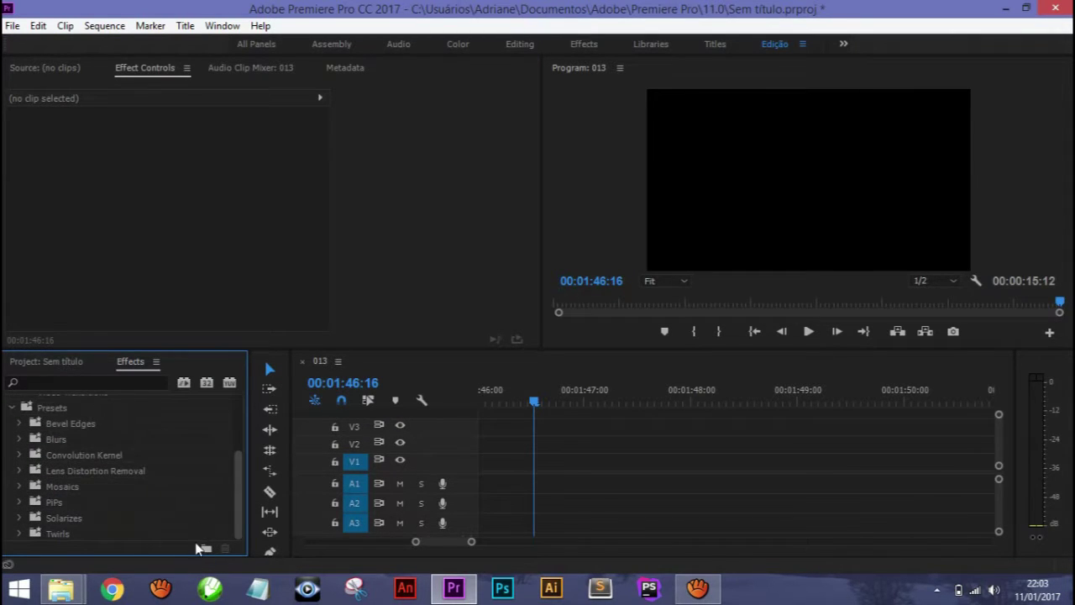
scroll(197, 504, "up", 3)
left_click(11, 497)
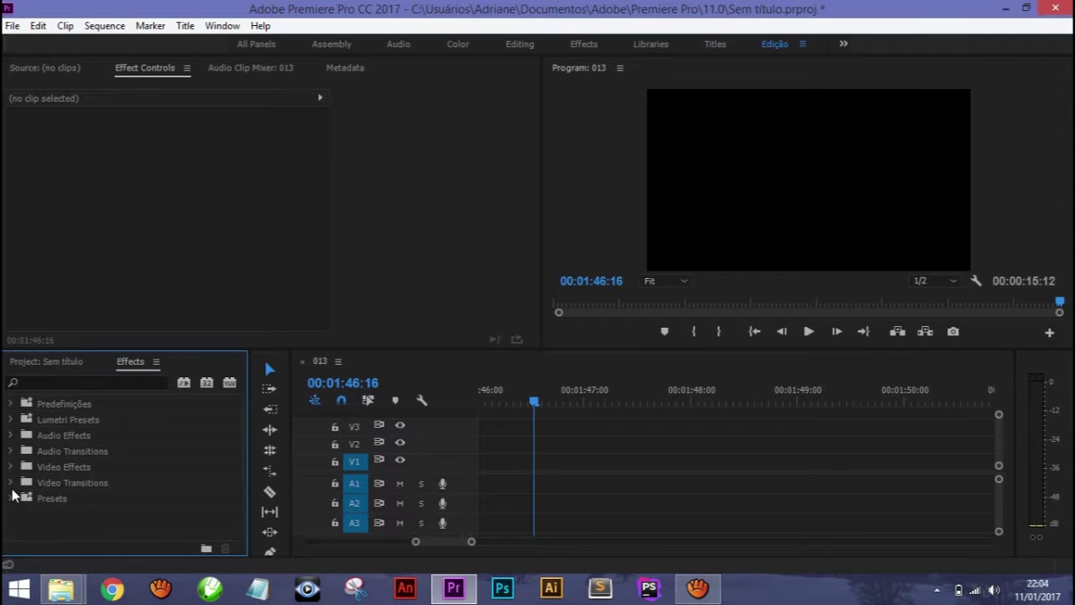
left_click(60, 505)
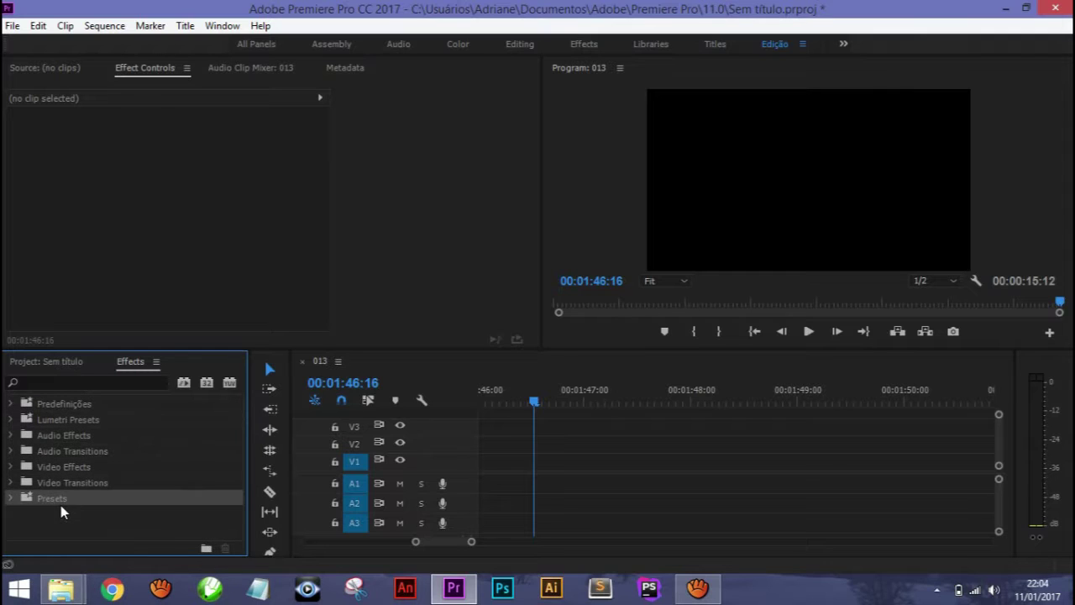
left_click(10, 499)
scroll(231, 466, "down", 4)
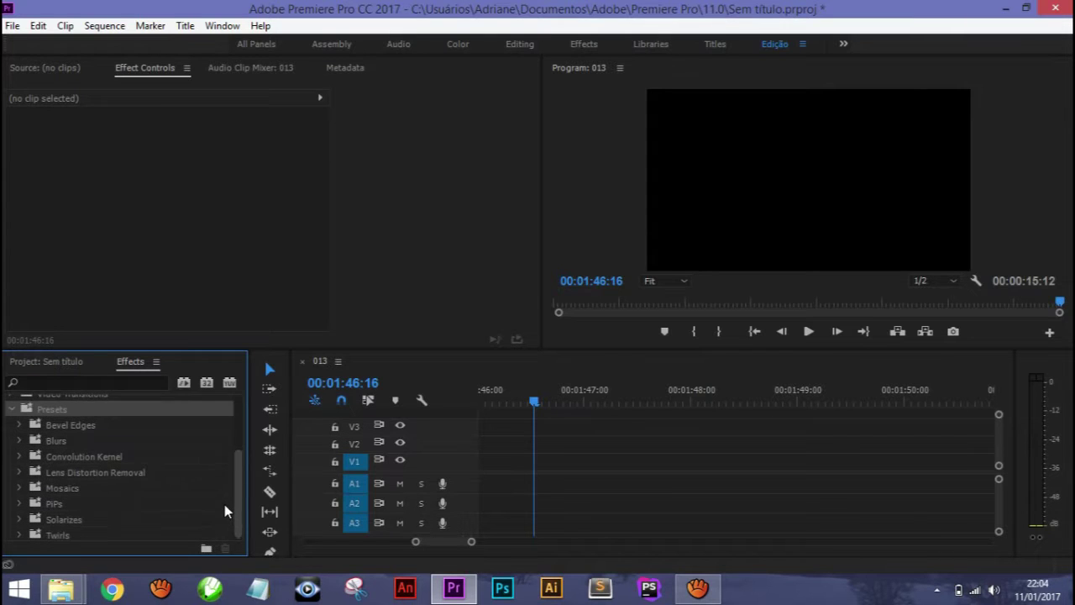
scroll(222, 519, "up", 3)
scroll(219, 495, "down", 3)
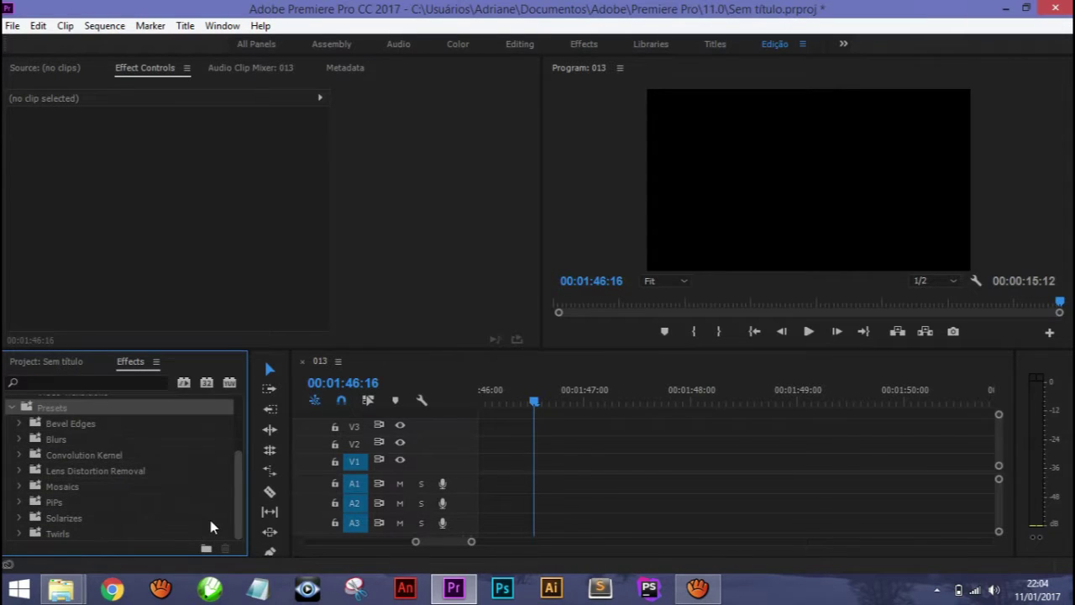
scroll(211, 504, "up", 1)
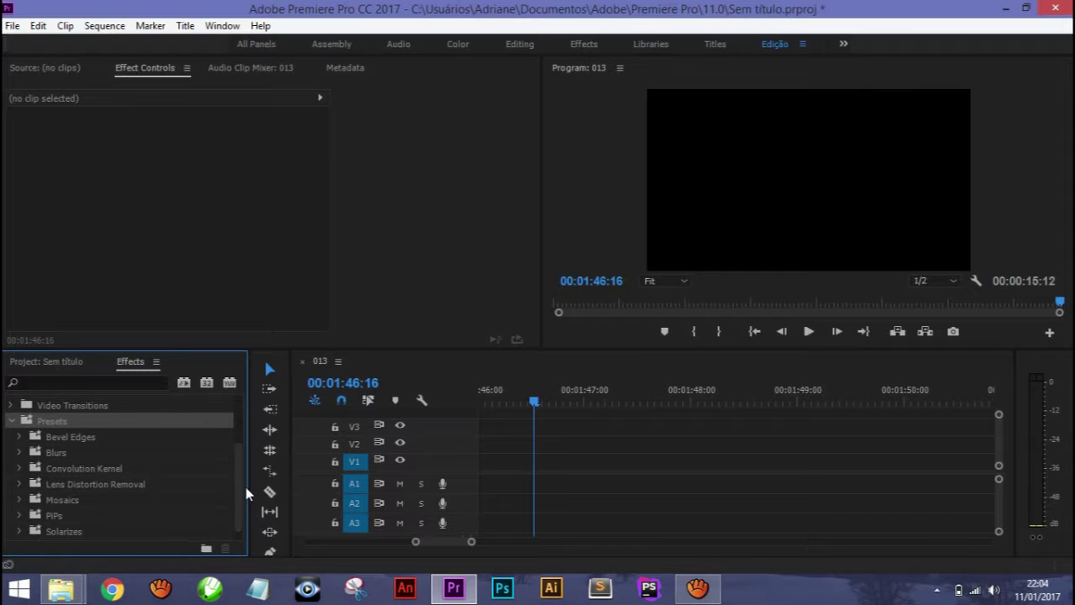
mouse_move(238, 494)
left_mouse_down()
mouse_move(225, 495)
mouse_move(234, 405)
left_mouse_up()
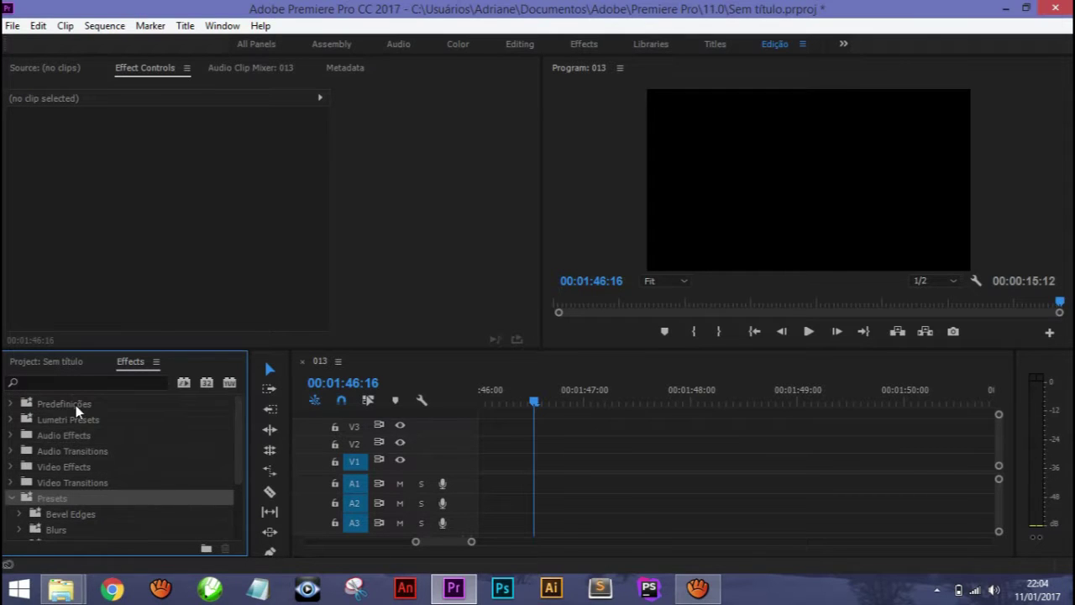
mouse_move(239, 447)
left_mouse_down()
mouse_move(221, 526)
mouse_move(233, 445)
left_mouse_up()
left_click(11, 499)
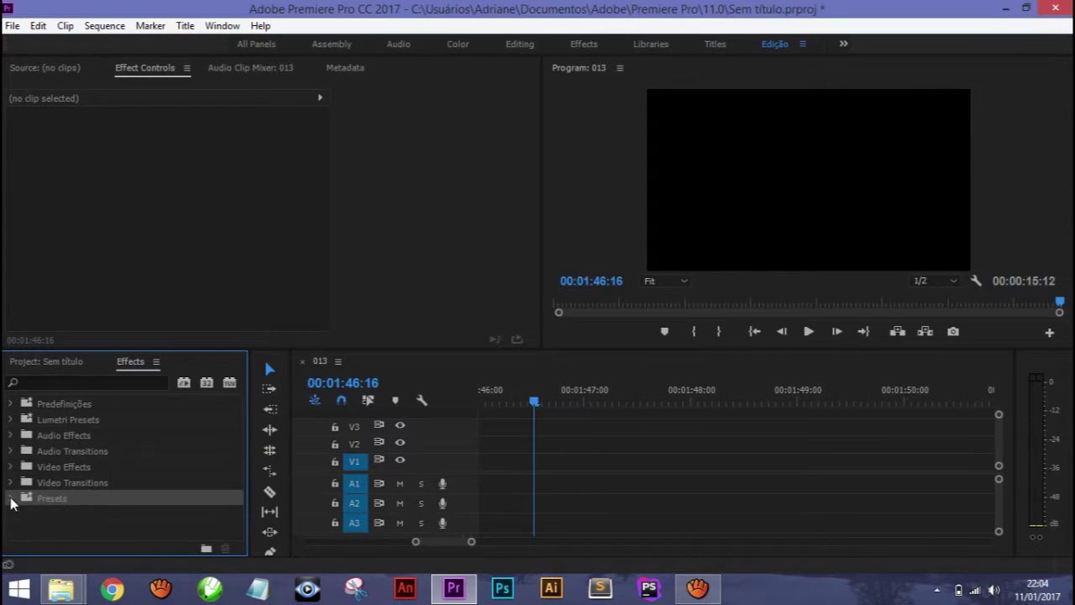
left_click(56, 406)
right_click(55, 406)
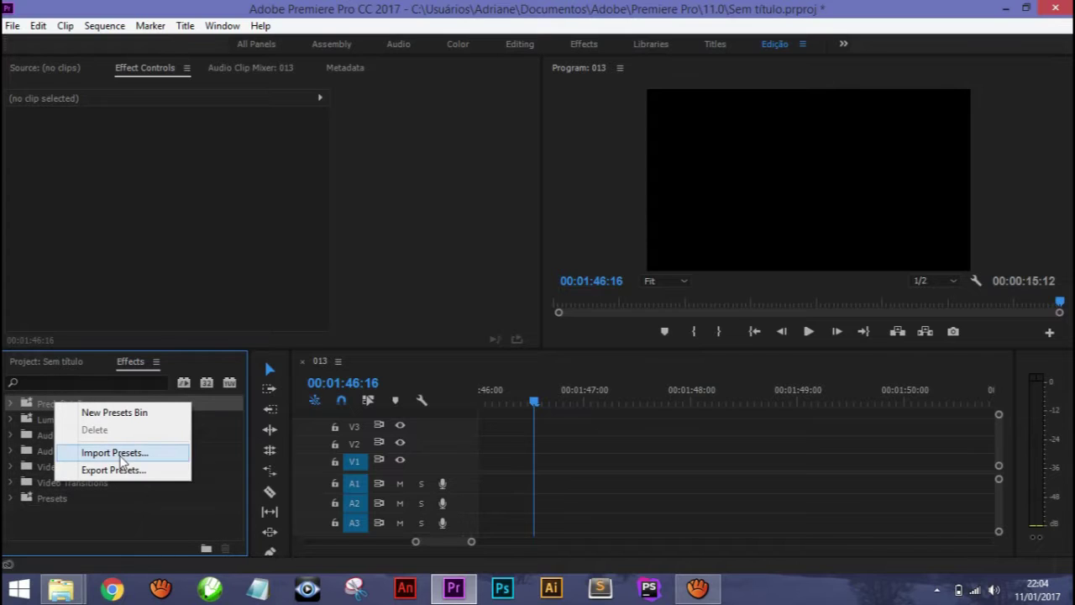
Expand the Predefinições folder and its SmoothZoom_by_DRI bin to list the presets
left_click(98, 496)
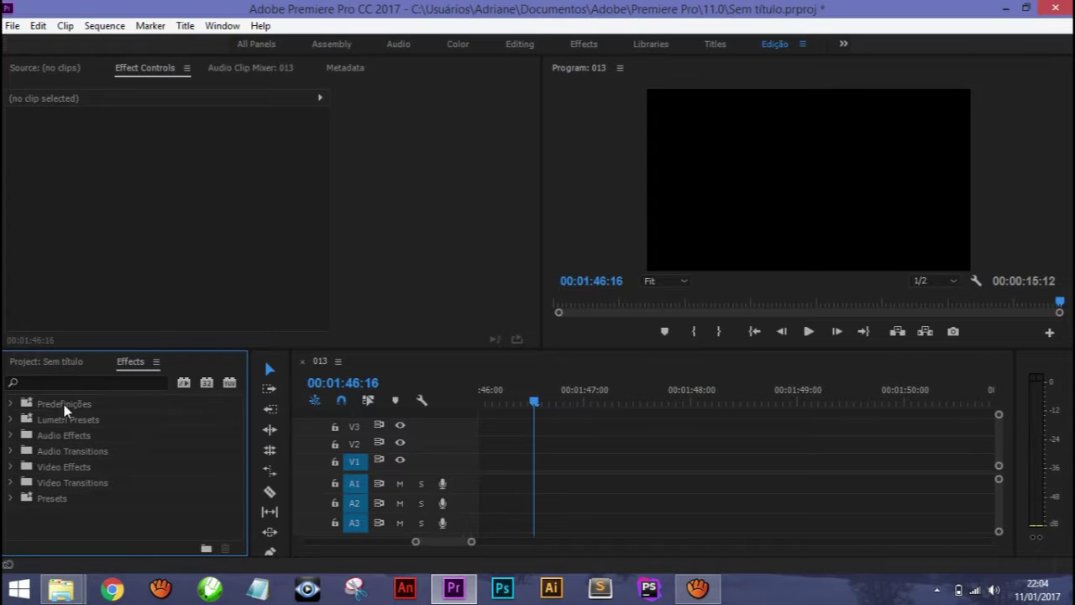
left_click(9, 404)
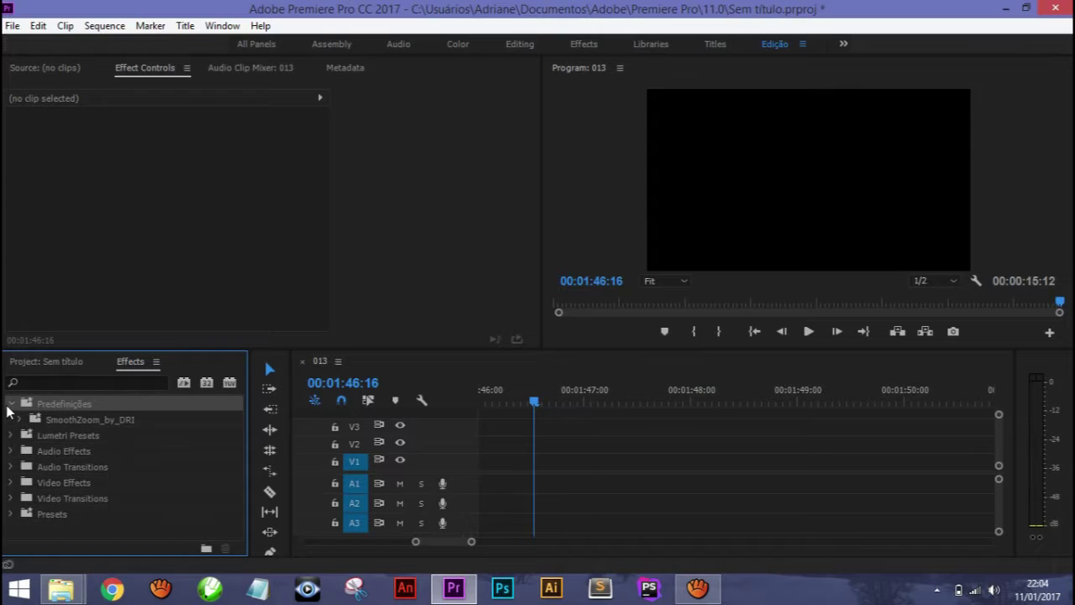
left_click(20, 420)
left_click(20, 419)
left_click(94, 420)
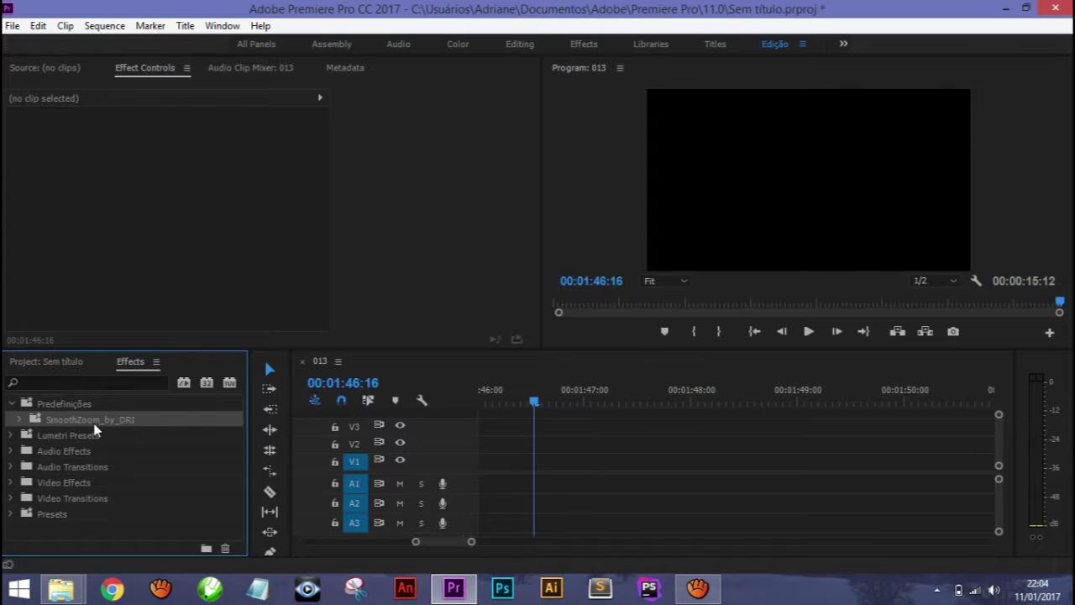
left_click(20, 419)
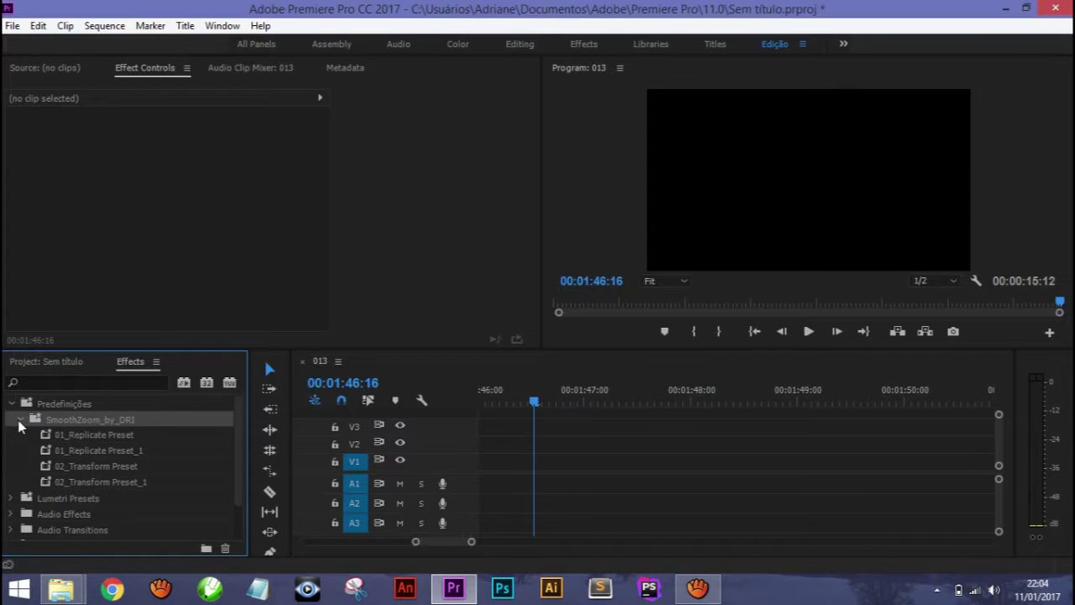
Review the 01_Replicate presets, then go back to the Project panel and pick FILE8386.MOV
left_click(112, 449)
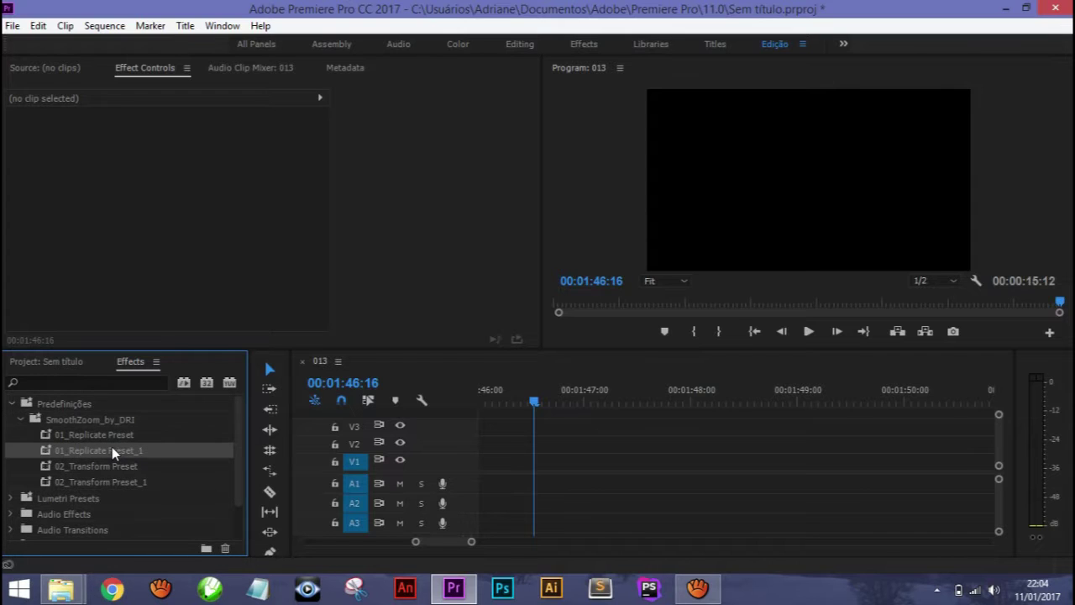
left_click(126, 435)
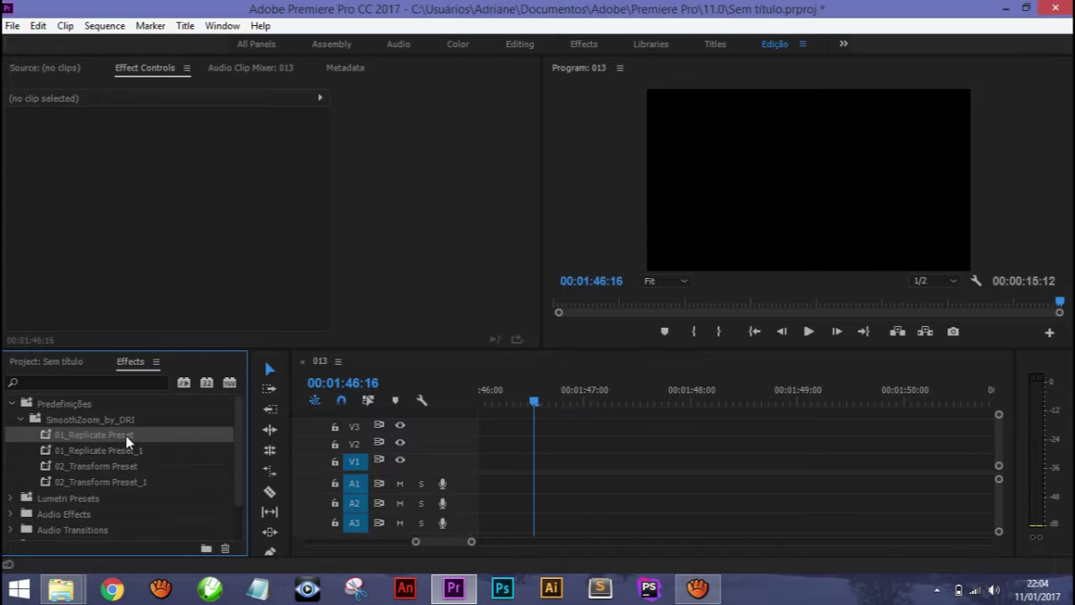
left_click(110, 422)
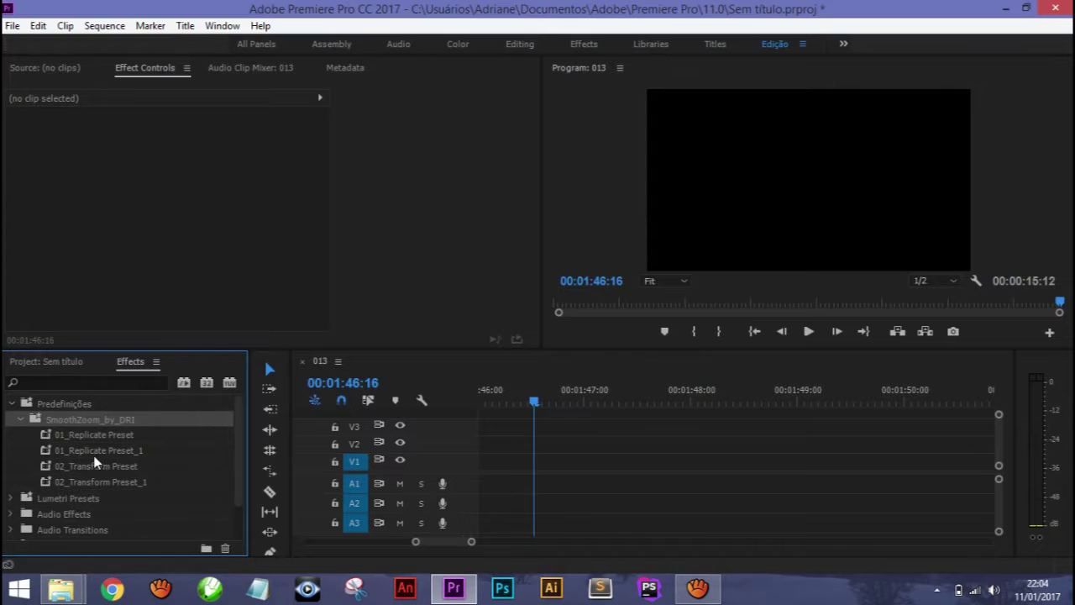
left_click(84, 447)
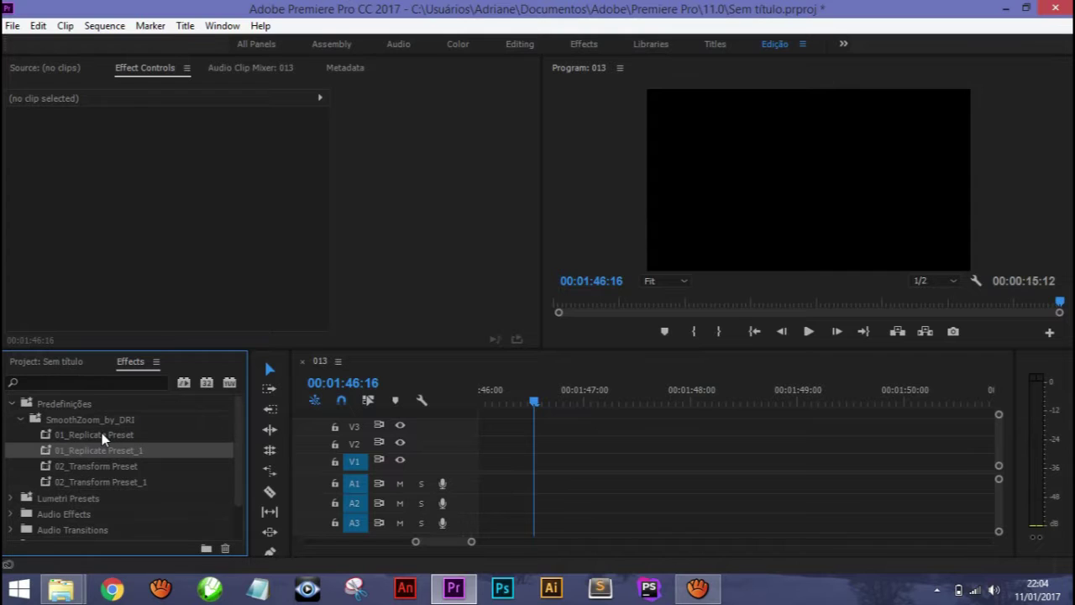
left_click(102, 433)
left_click(60, 362)
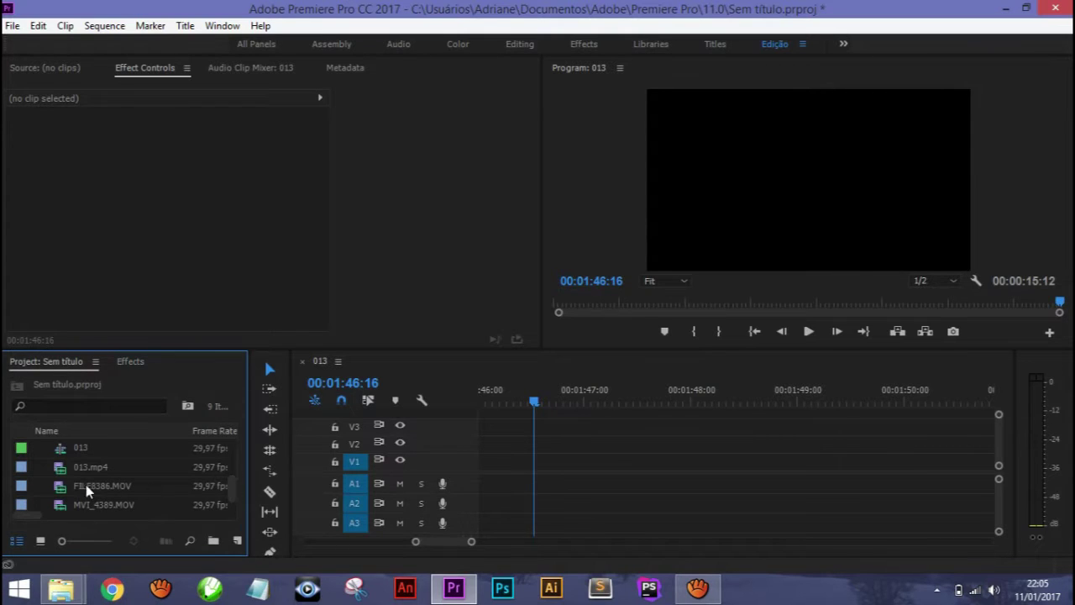
left_click(63, 493)
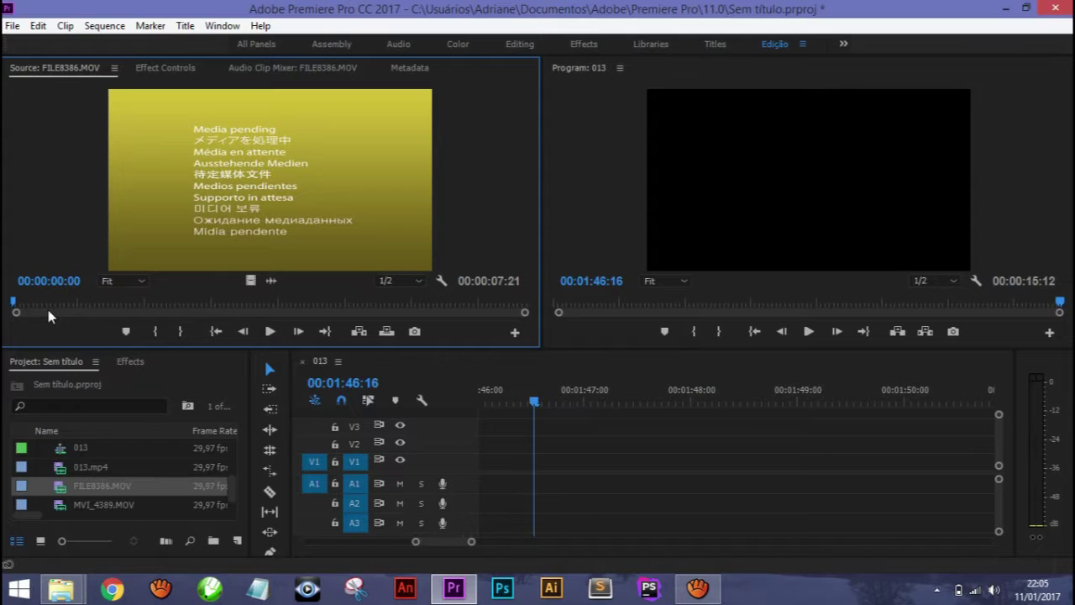
Scrub FILE8386.MOV around 1 second in the Source monitor, then make a FILE8386 sequence from it
left_click_drag(44, 302, 122, 303)
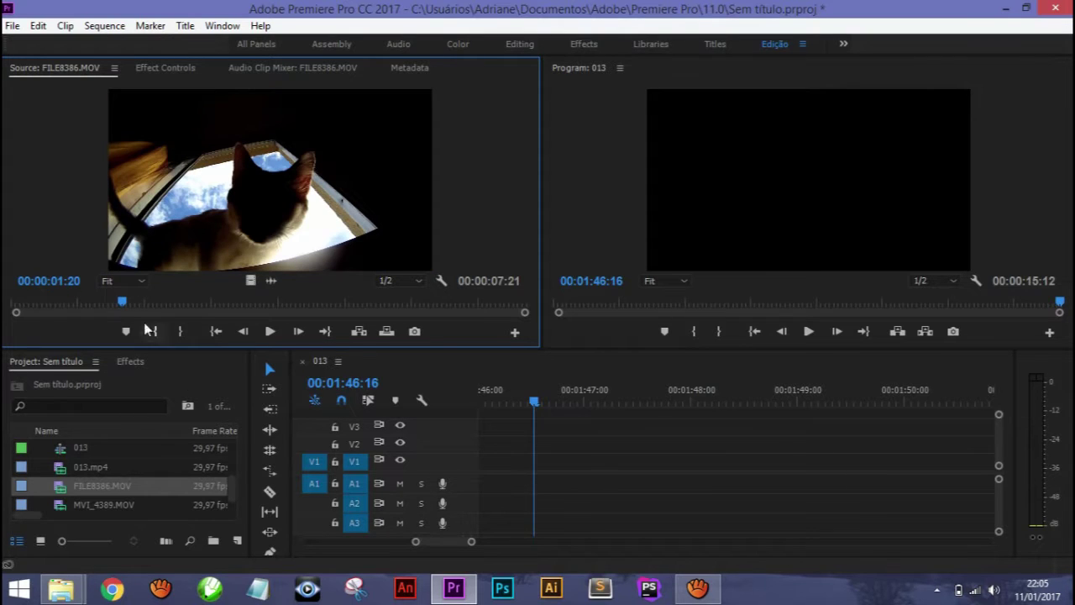
mouse_move(96, 309)
left_mouse_down()
mouse_move(181, 309)
mouse_move(62, 305)
left_mouse_up()
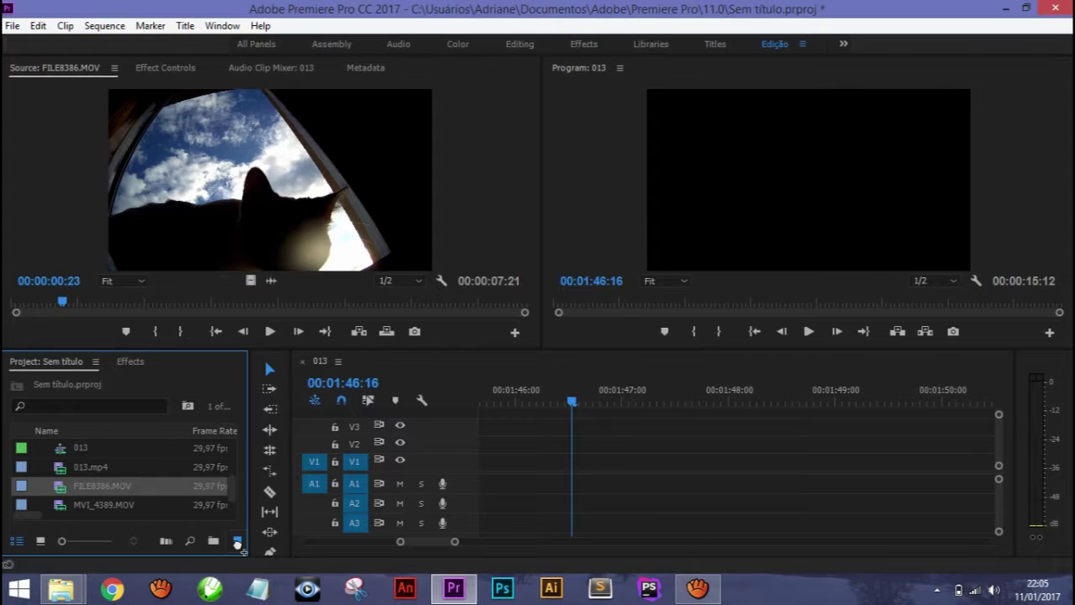
left_click_drag(238, 544, 238, 544)
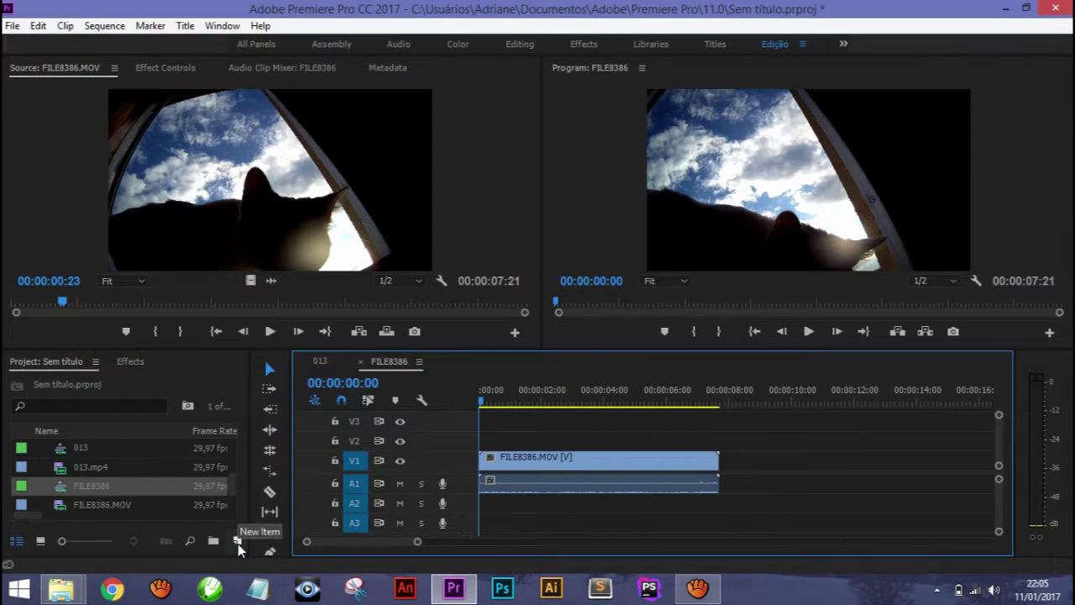
Razor FILE8386 at 00:00:02:03 and delete the part after the cut
mouse_move(504, 402)
left_mouse_down()
mouse_move(689, 403)
mouse_move(645, 405)
left_mouse_up()
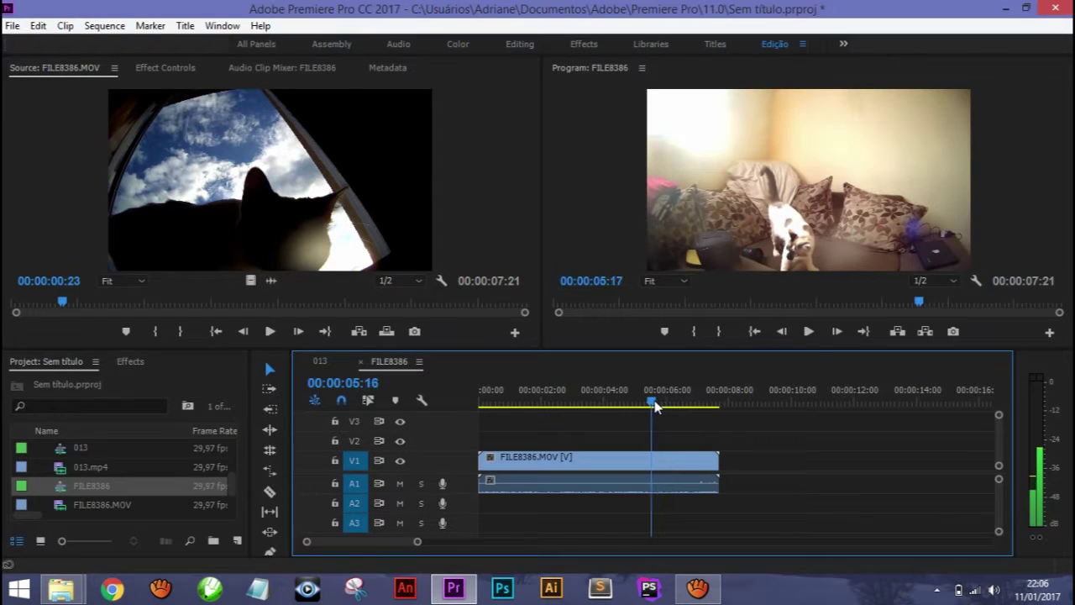
left_click_drag(644, 405, 544, 402)
left_click(270, 491)
left_click(544, 458)
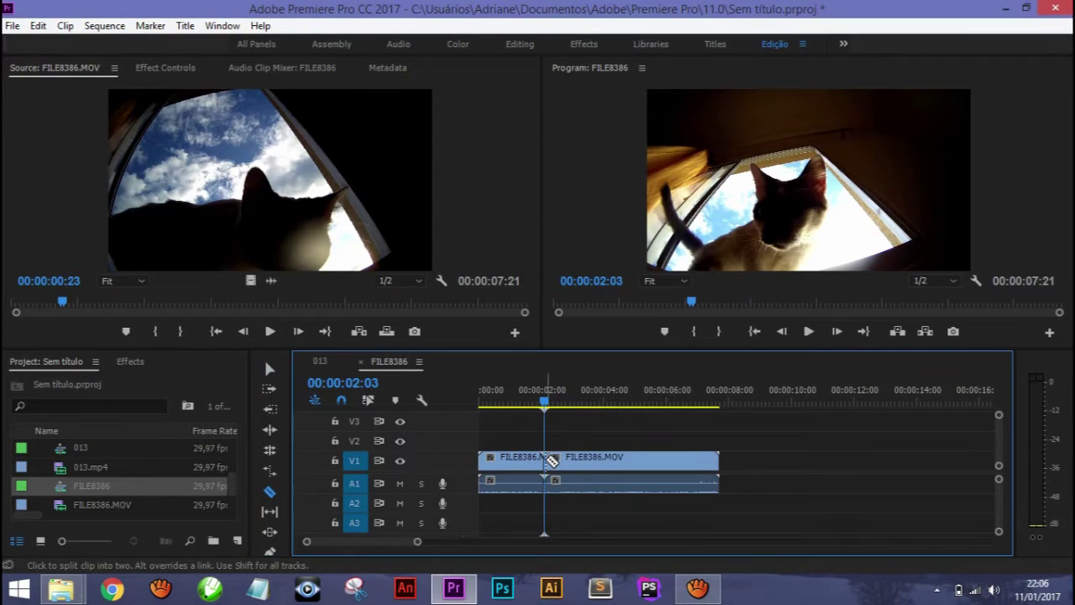
key("v")
left_click(590, 487)
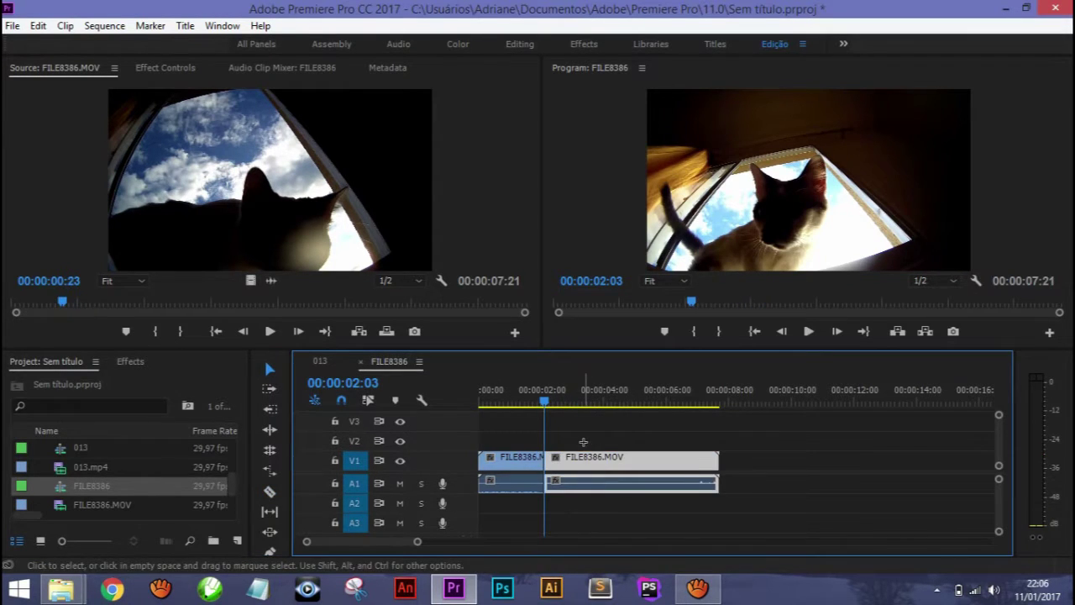
key("Delete")
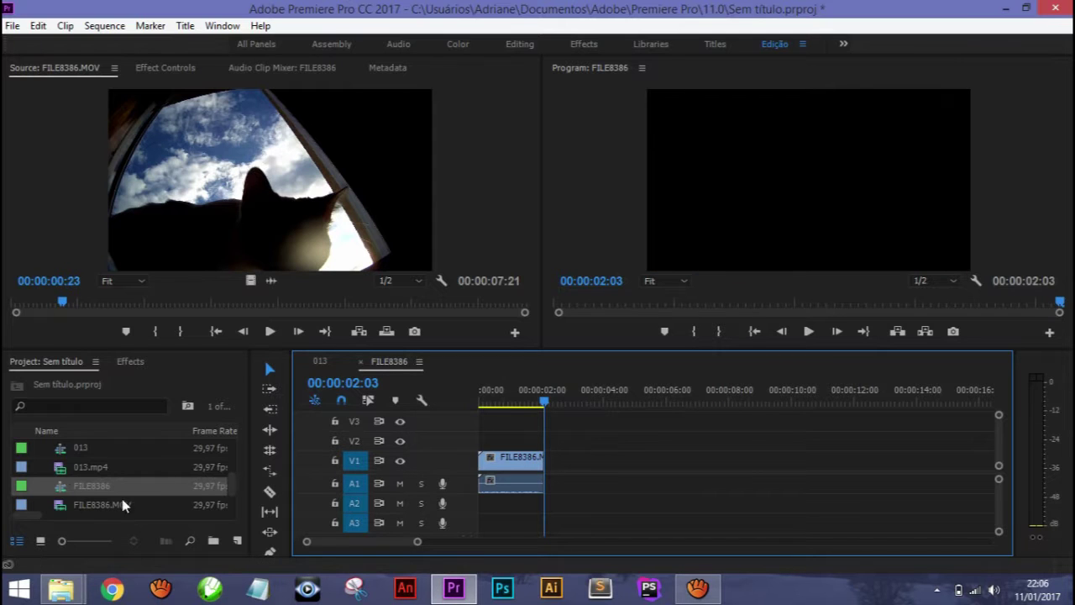
Place MVI_4389.MOV on V1 after FILE8386 and apply Scale to Frame Size
scroll(60, 467, "down", 1)
double_click(92, 486)
left_click_drag(92, 485, 554, 458)
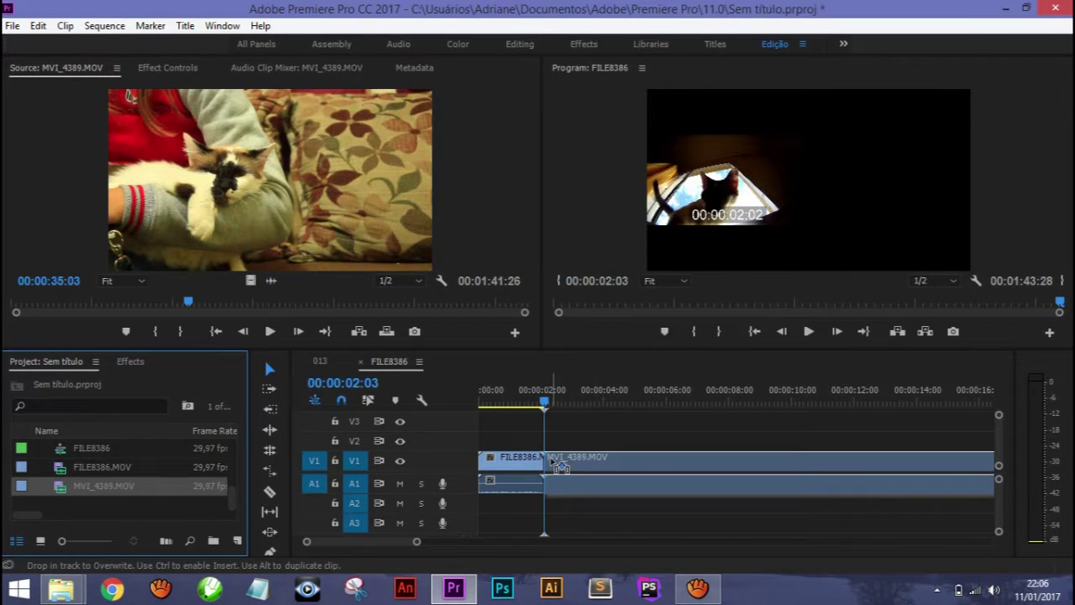
left_click_drag(569, 404, 566, 406)
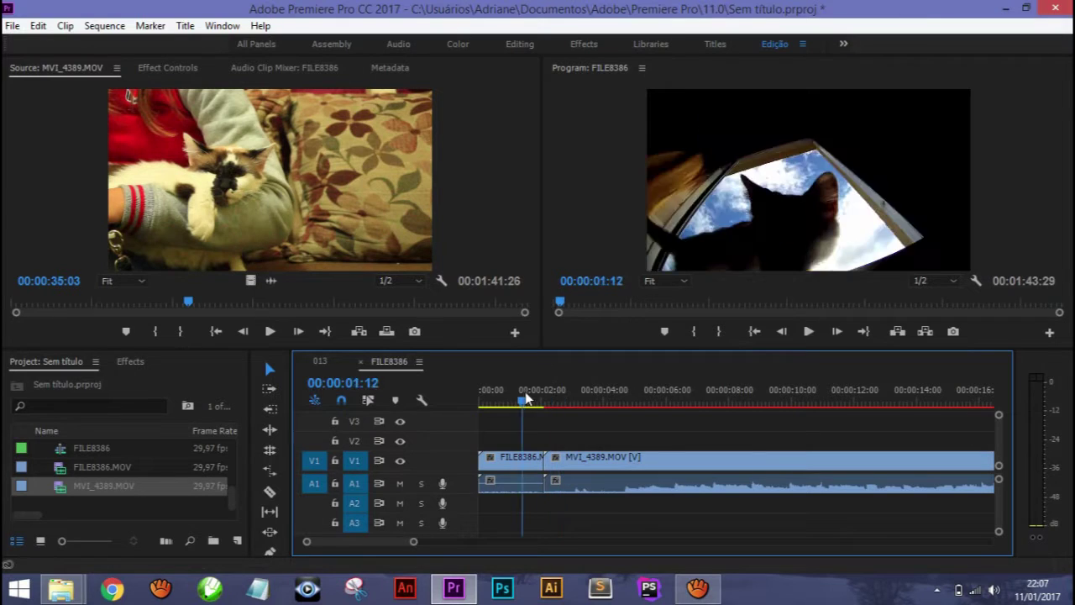
left_click(572, 461)
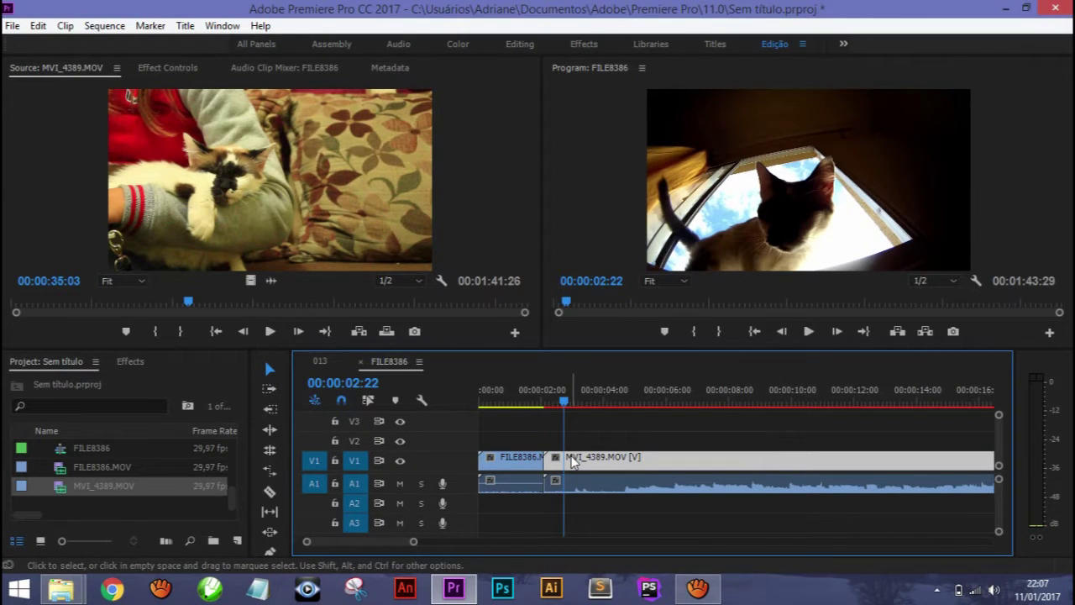
right_click(572, 461)
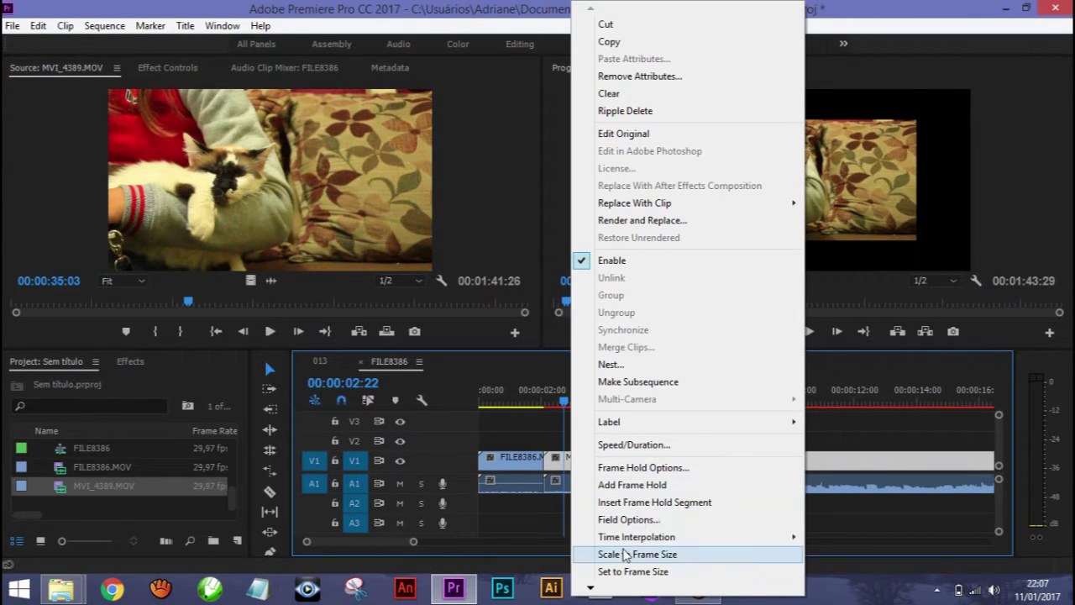
left_click(637, 555)
left_click(544, 400)
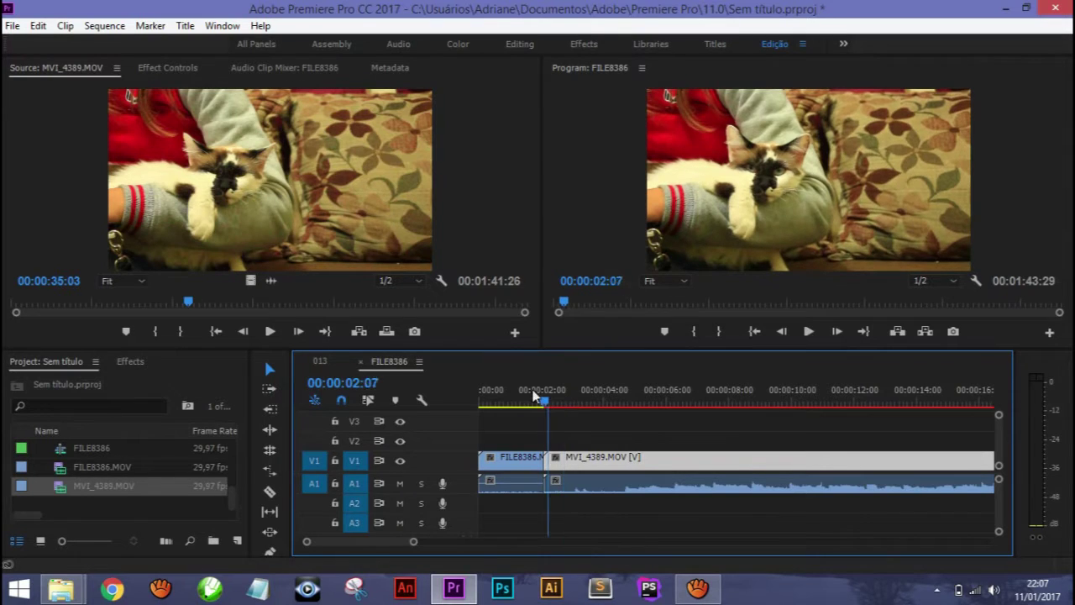
left_click_drag(535, 397, 533, 400)
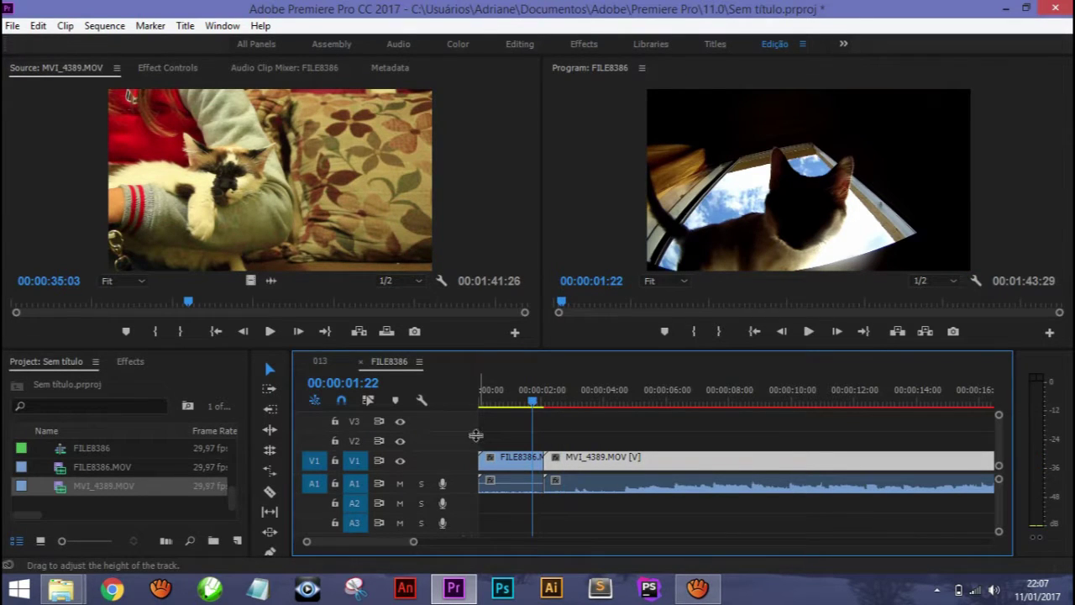
left_click(476, 435)
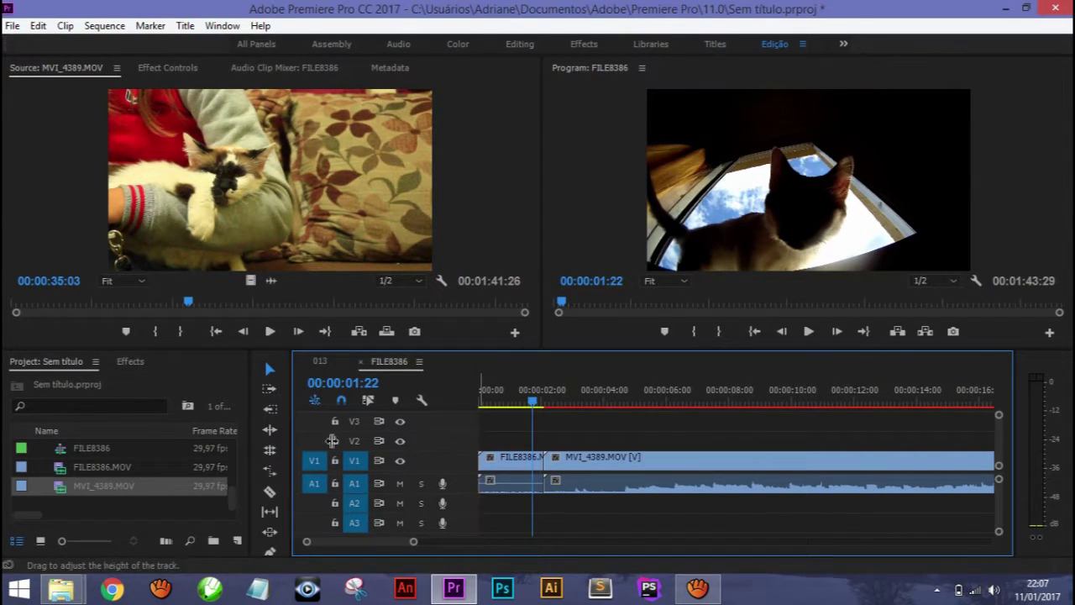
Step the playhead around the 00:00:02:03 edit point in five-frame jumps, ending near 00:00:01:23
left_click_drag(415, 543, 369, 543)
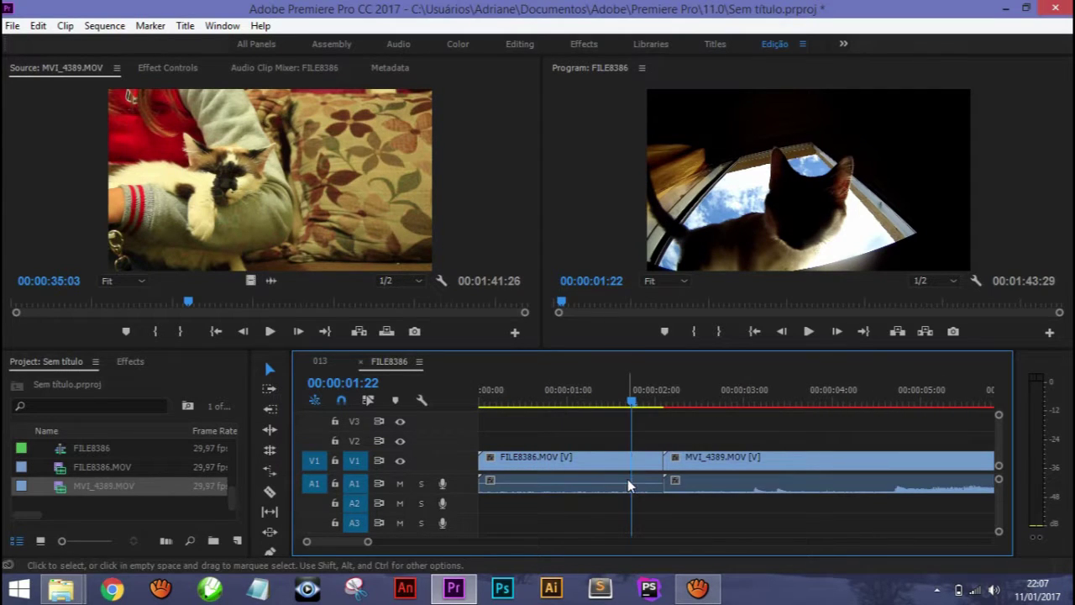
key("Down")
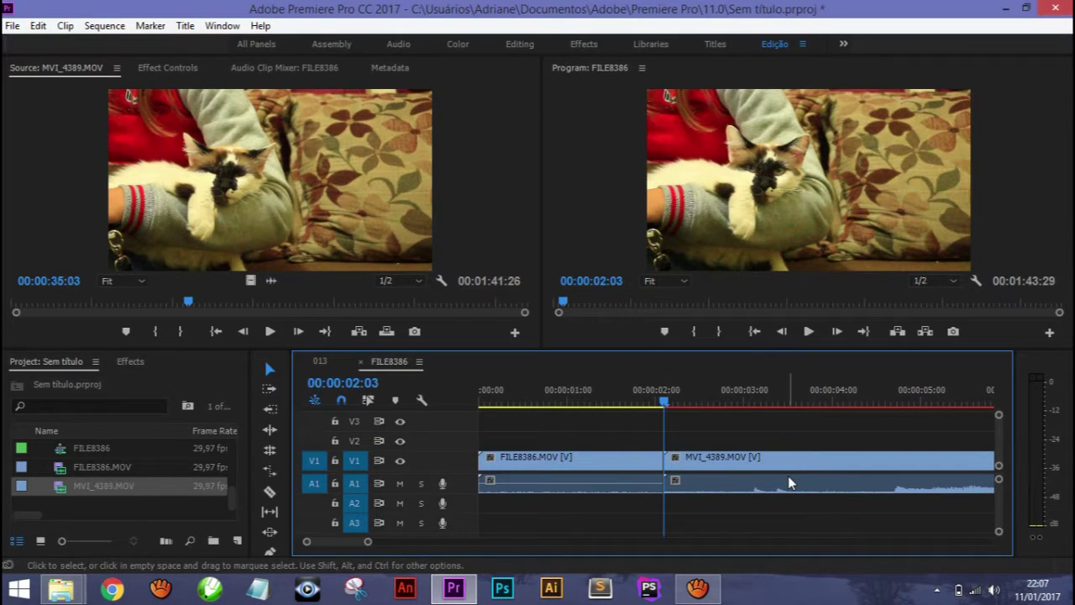
key("Down")
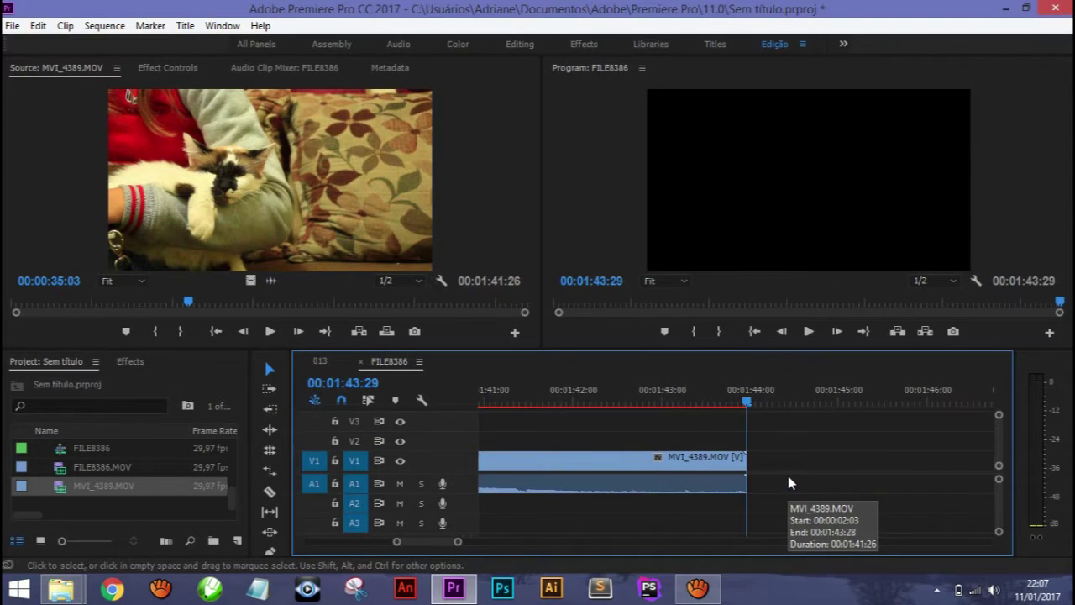
key("Up")
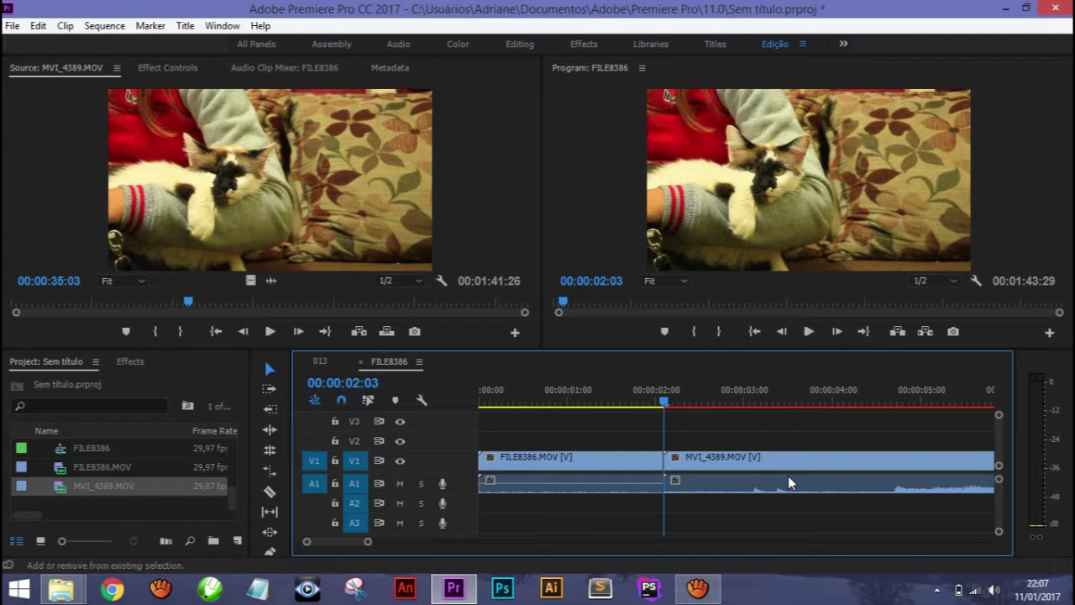
key("shift+Left")
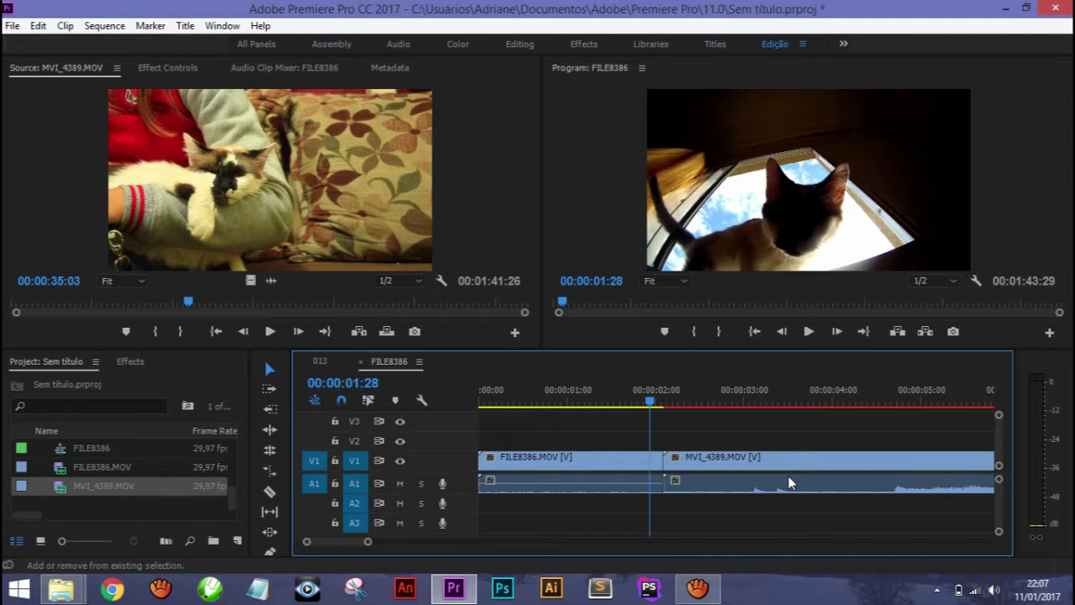
key("shift+Right")
key("shift+Left")
key("shift+Right")
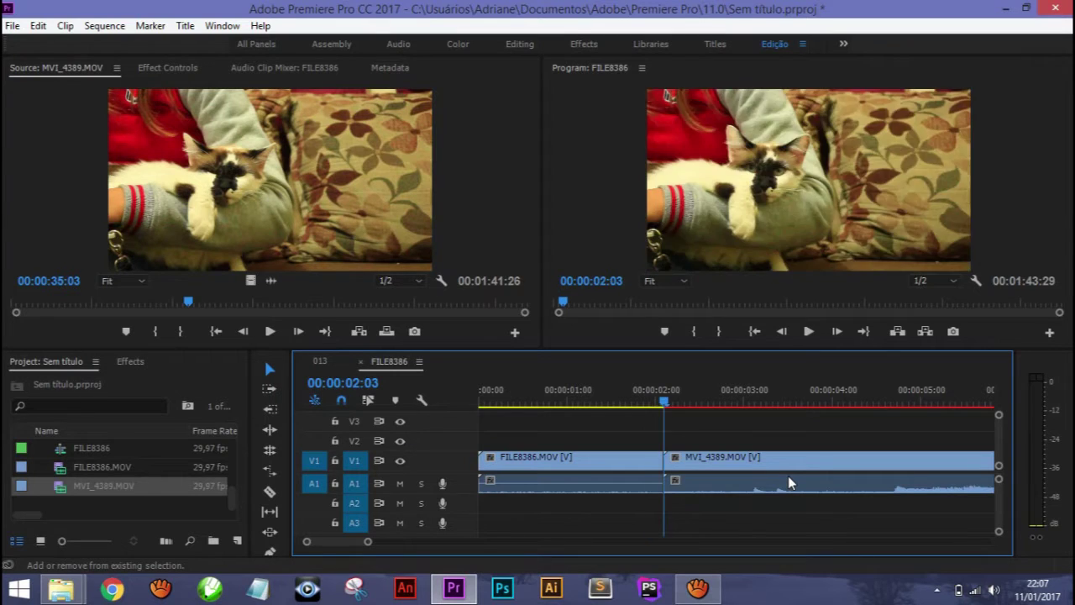
key("shift+Left")
key("shift+Right")
key("shift+Right")
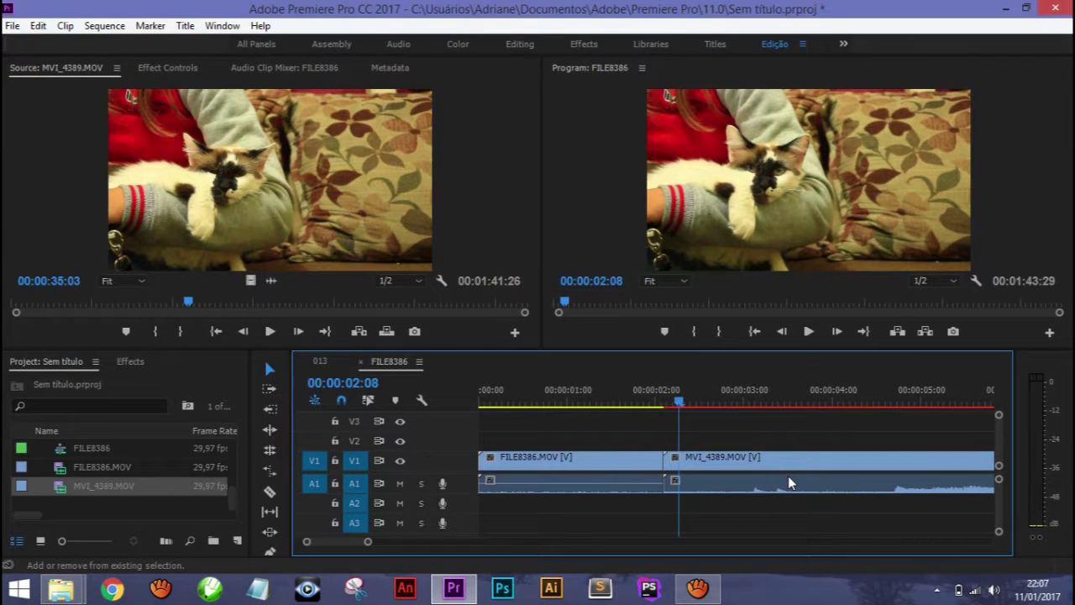
key("shift+Left")
key("shift+Right")
key("shift+Left")
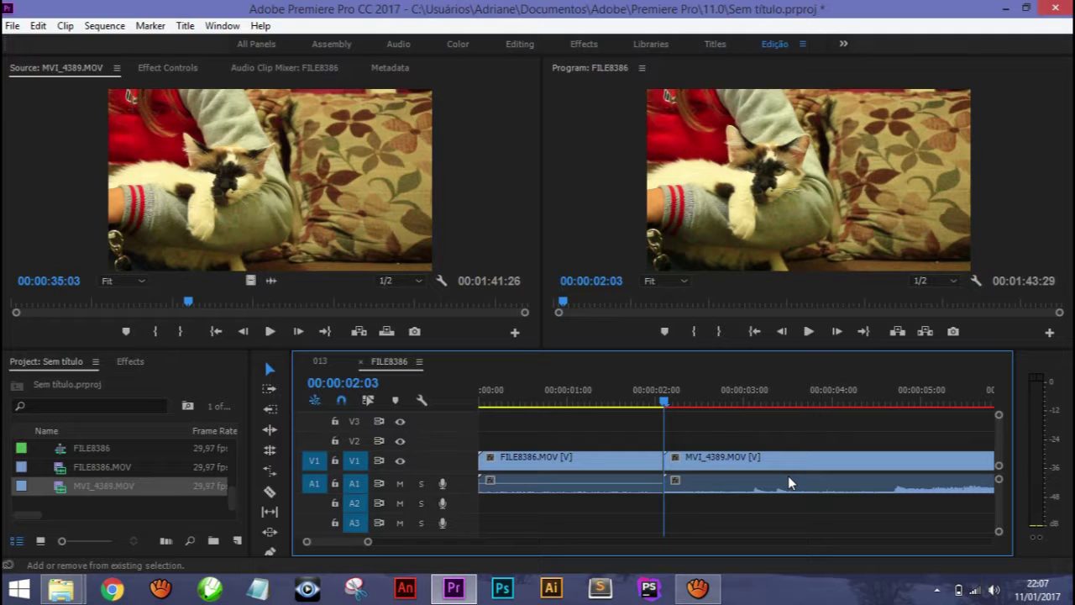
key("shift+Right")
key("shift+Right")
key("shift+Right")
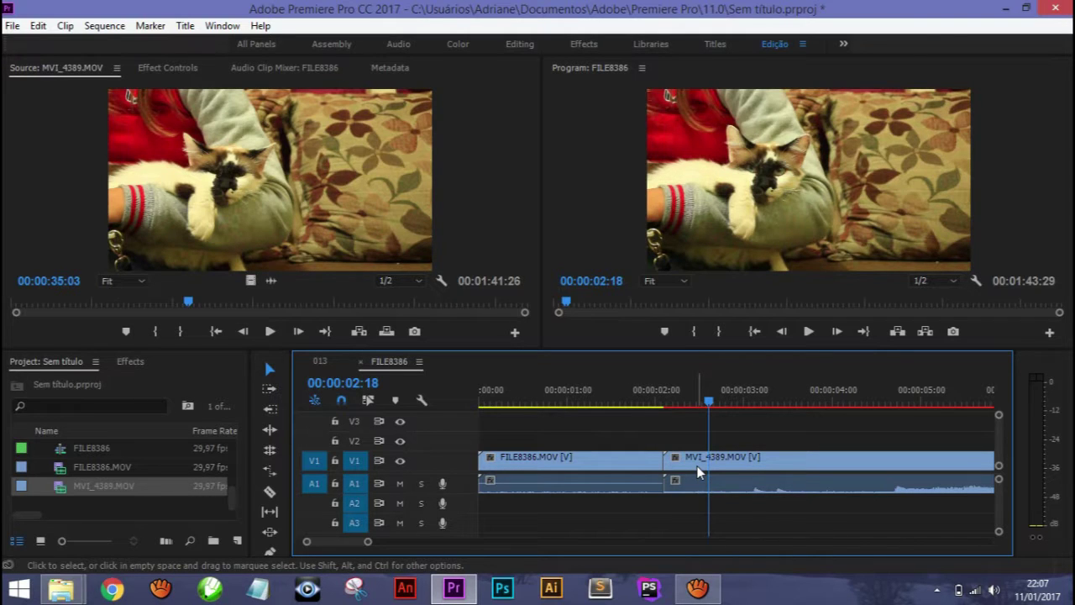
key("shift+Left")
key("shift+Left")
key("shift+Left")
key("shift+Left")
key("shift+Left")
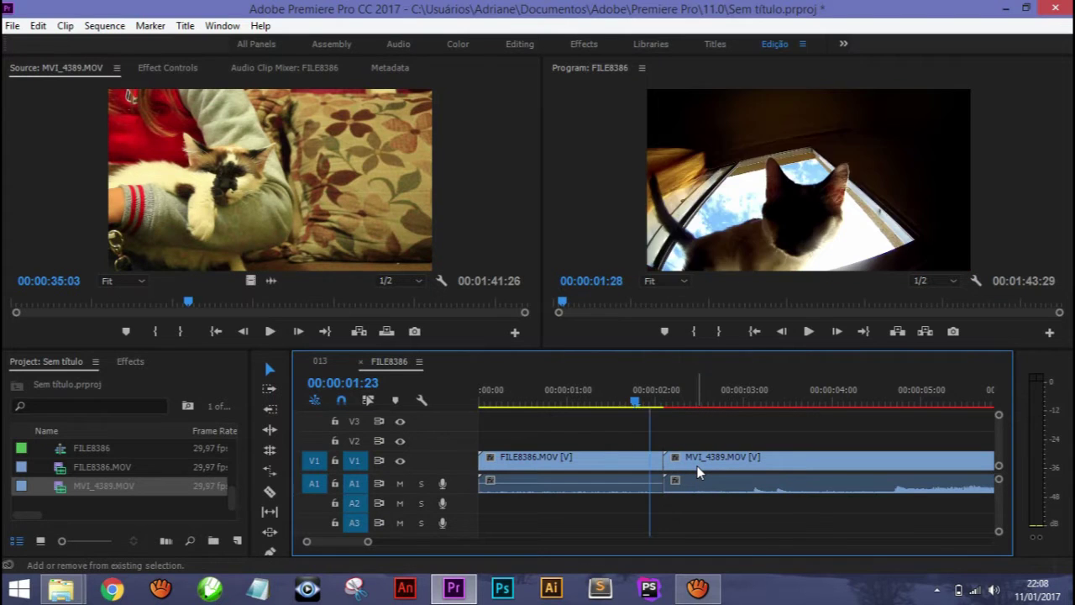
key("shift+Left")
key("shift+Right")
key("shift+Right")
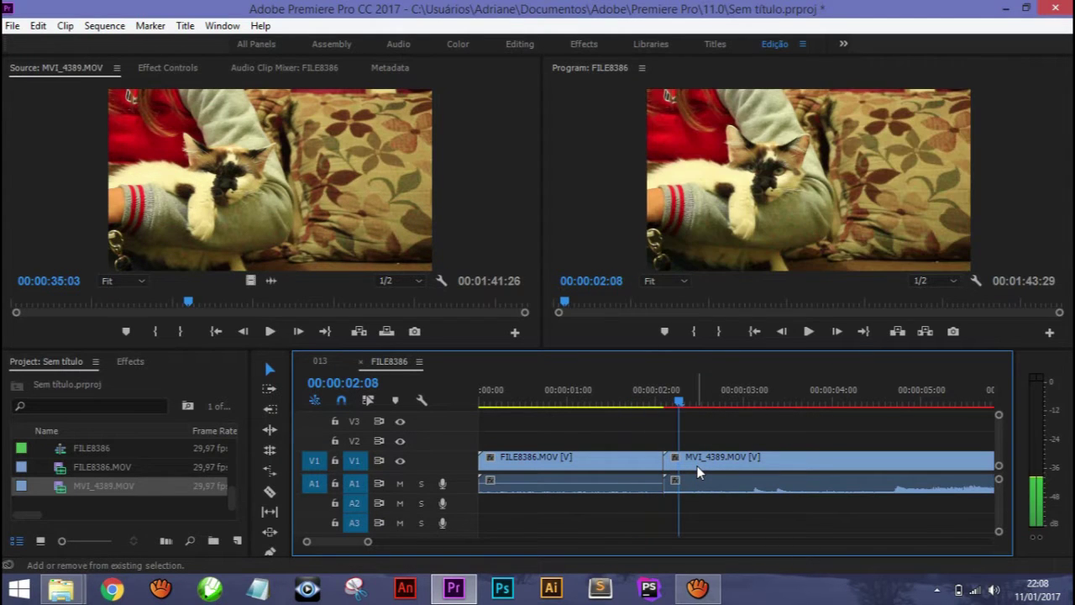
Create a new adjustment layer on V2 and trim it to 15 frames, 00:00:02:03–00:00:02:17
right_click(162, 502)
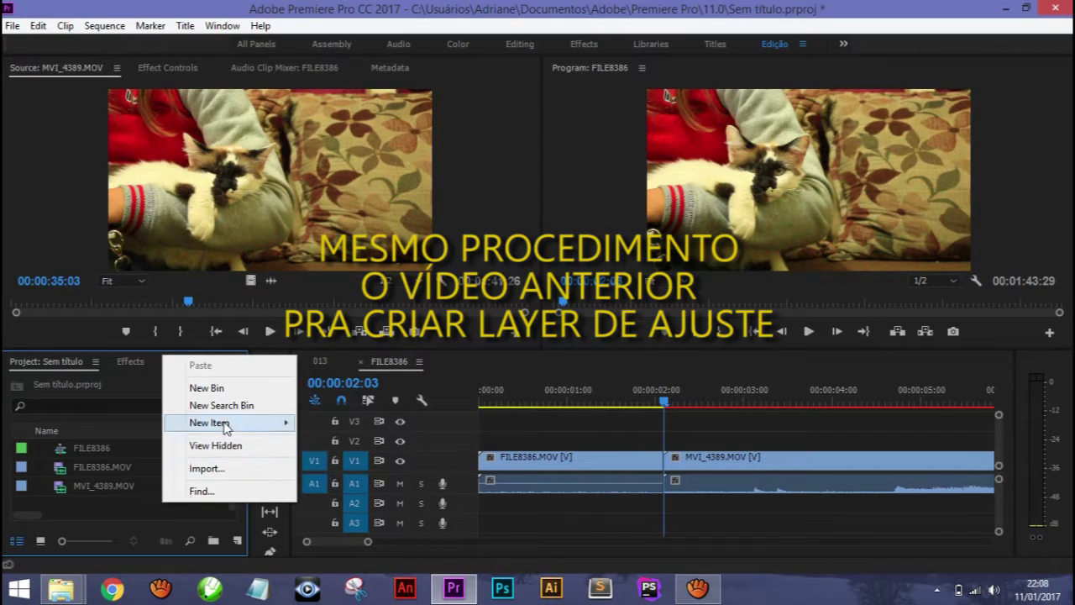
mouse_move(227, 423)
left_click(344, 284)
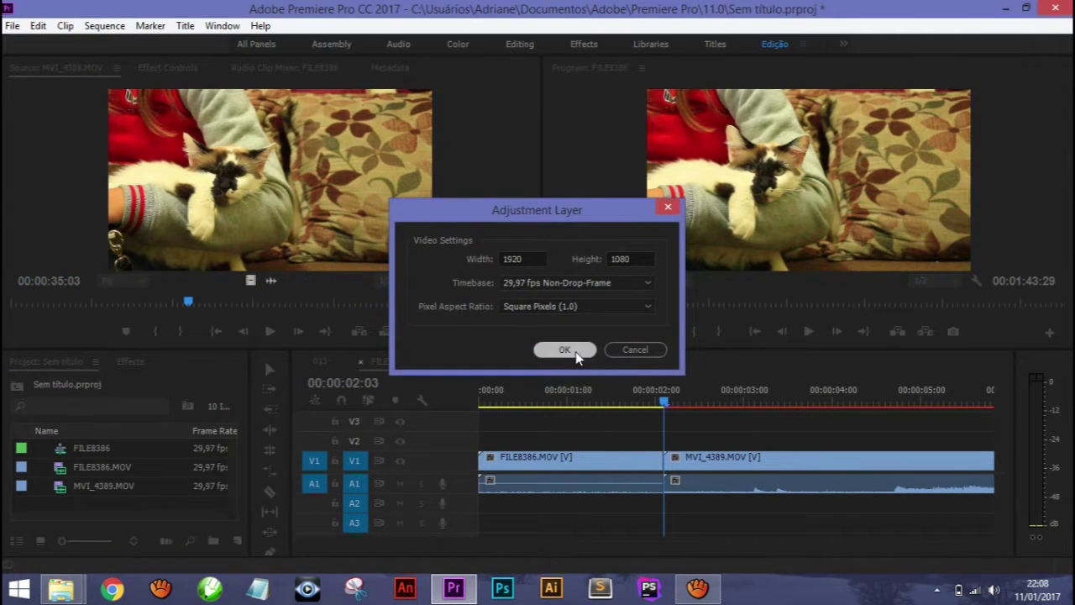
left_click(564, 350)
left_click_drag(70, 452, 682, 437)
key("shift+Right")
key("shift+Right")
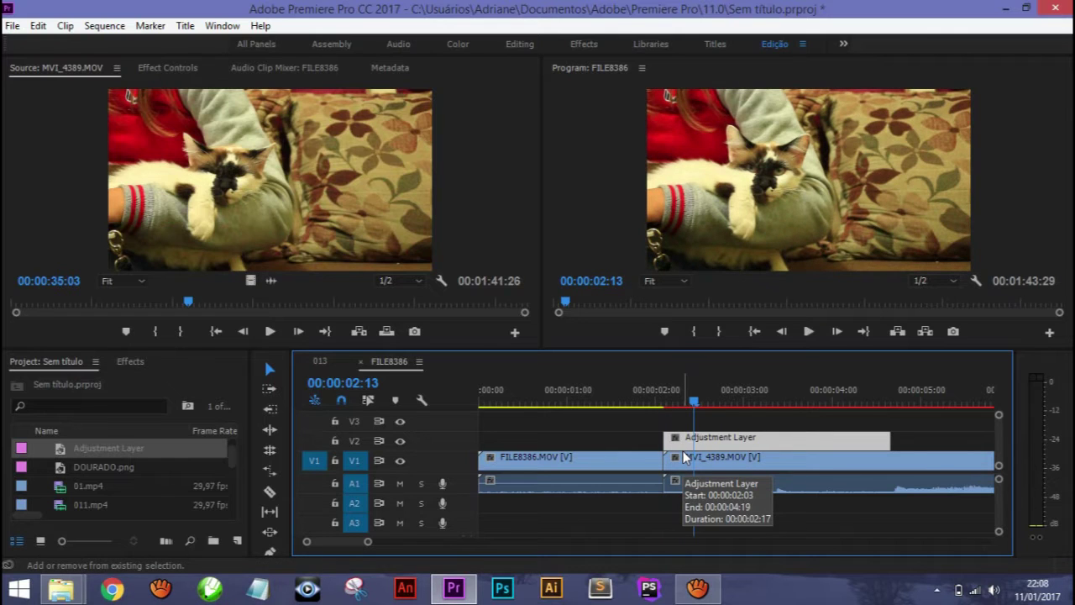
key("shift+Right")
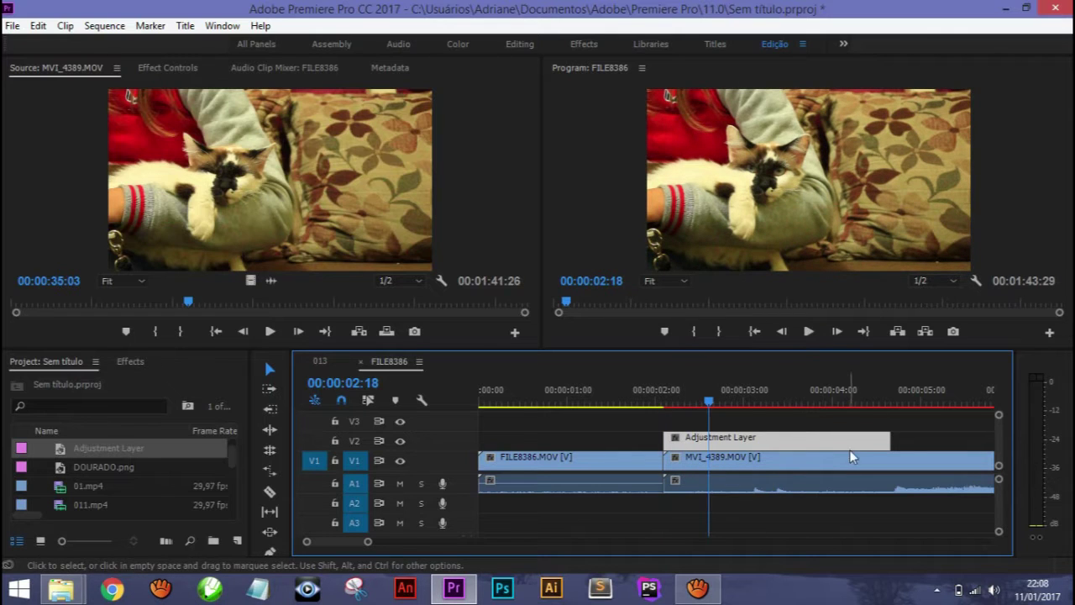
left_click_drag(888, 441, 708, 435)
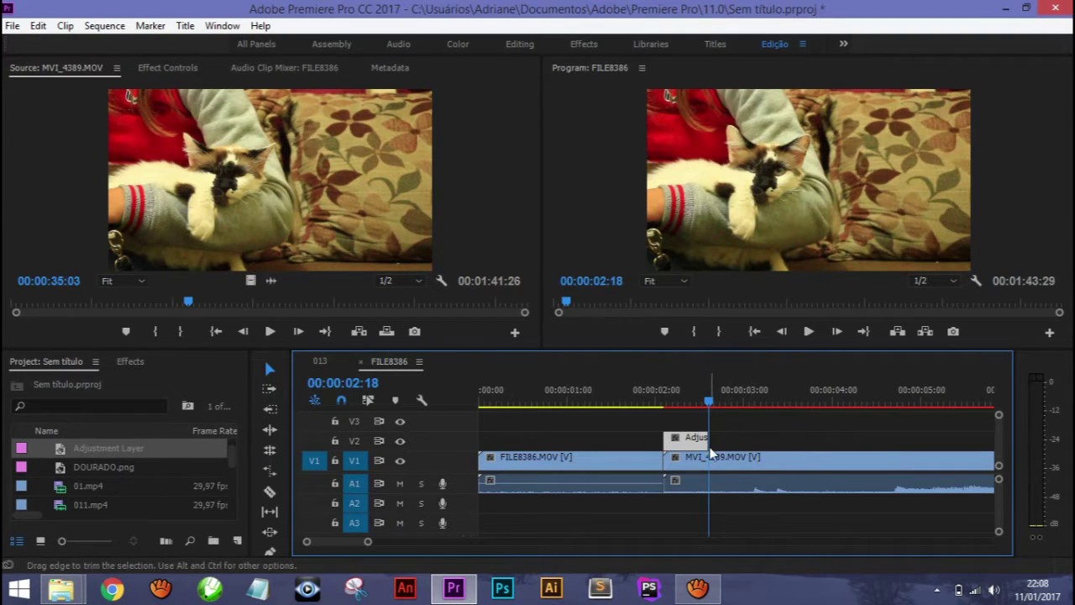
left_click(707, 441)
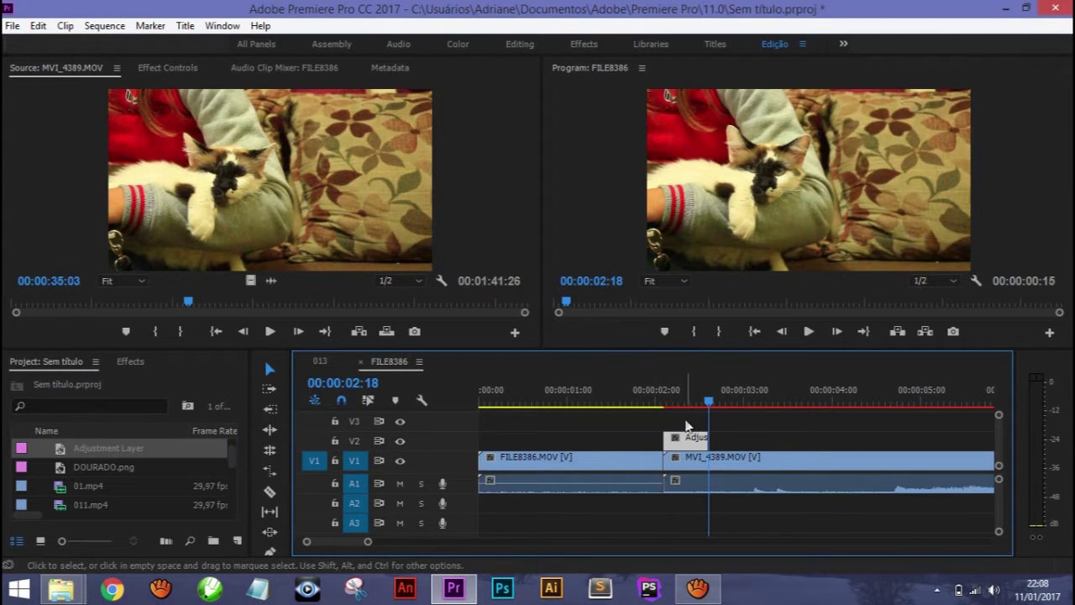
Copy the adjustment layer onto V3, starting near 00:00:01:18 and ending at the cut
mouse_move(690, 446)
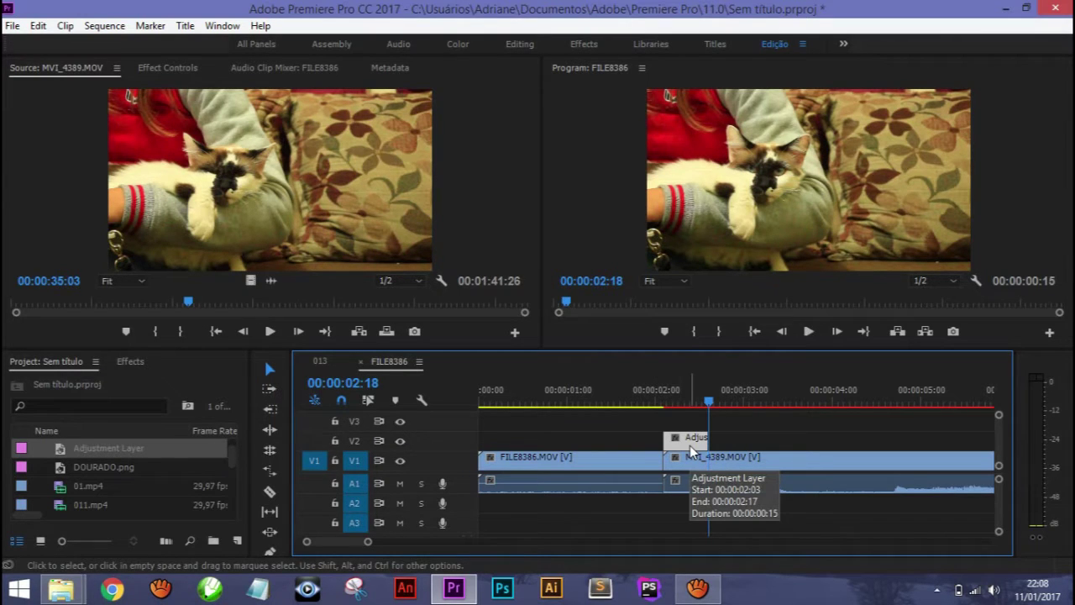
key("shift+Left")
key("shift+Left")
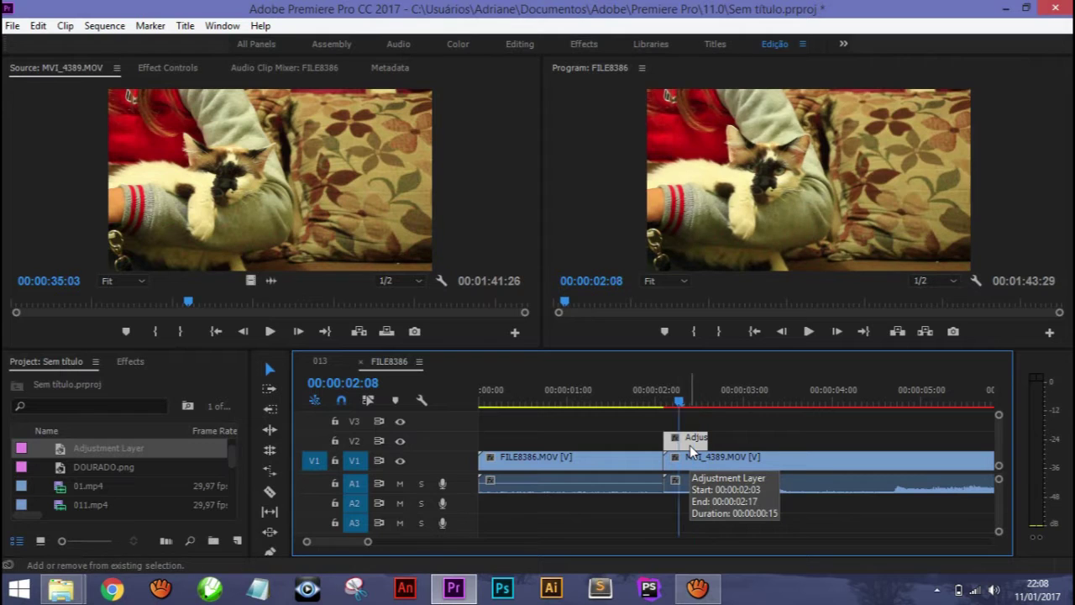
key("shift+Left")
key("shift+Left")
key("shift+Left")
key("shift+Left")
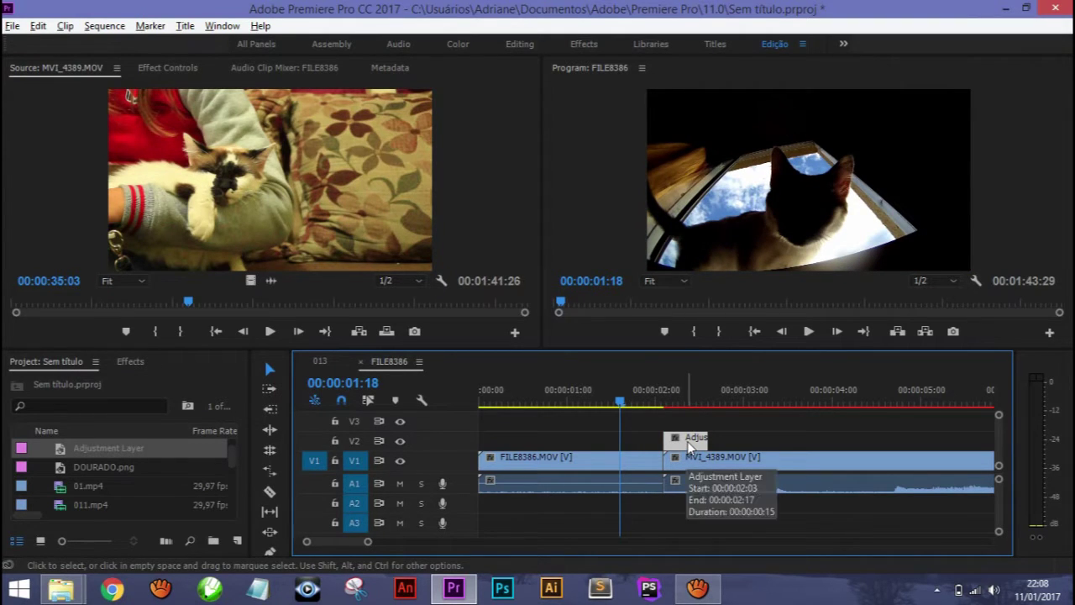
mouse_move(686, 444)
left_mouse_down()
mouse_move(697, 421)
mouse_move(623, 417)
left_mouse_up()
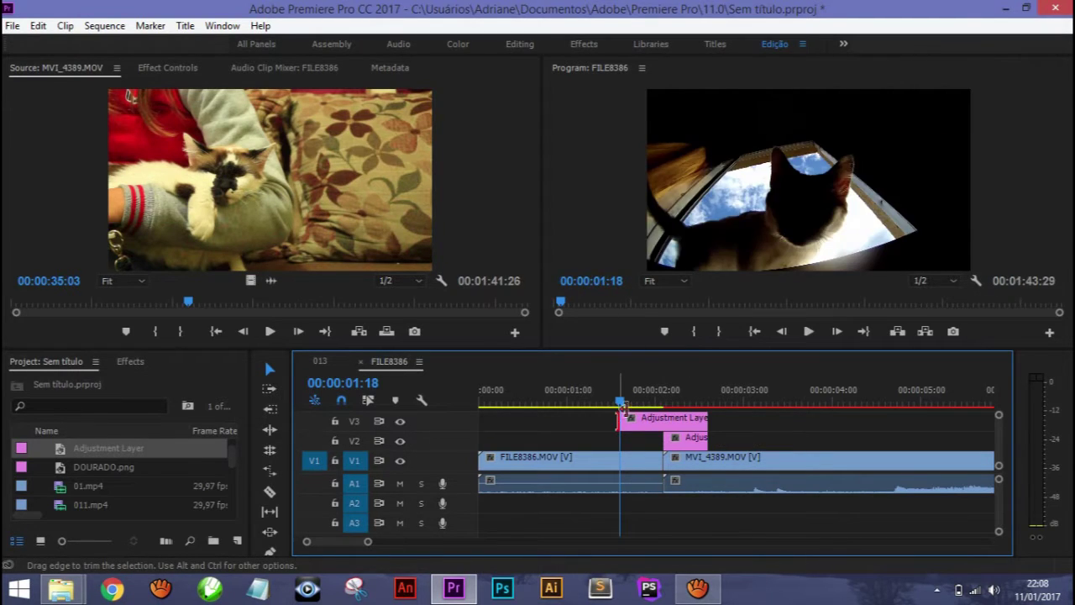
left_click(685, 390)
left_click(130, 361)
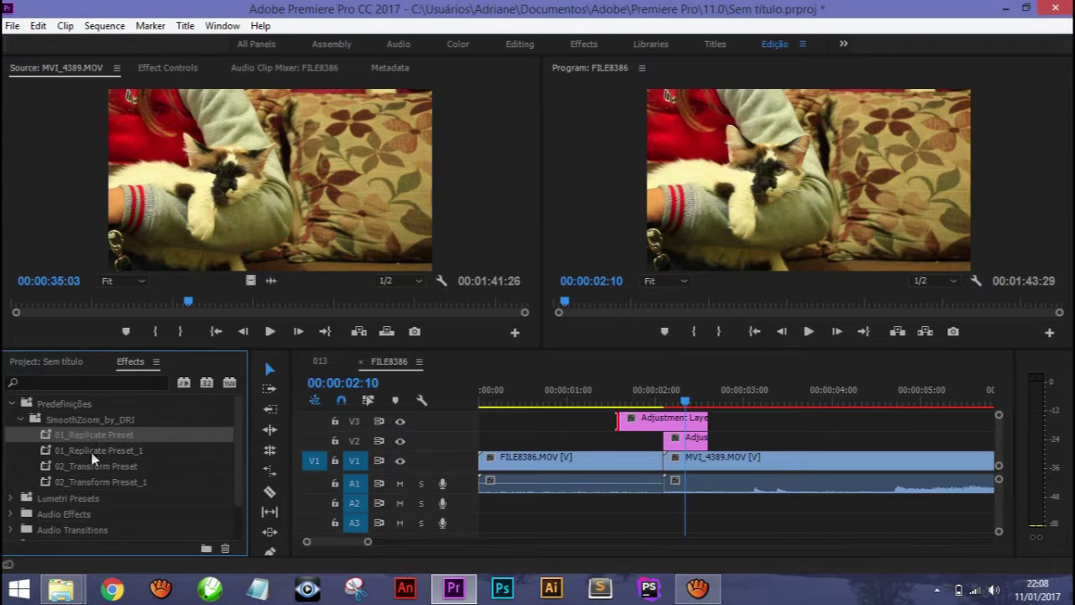
Apply 01_Replicate Preset to the V2 adjustment layer and preview the replicated frames
left_click_drag(95, 438, 681, 443)
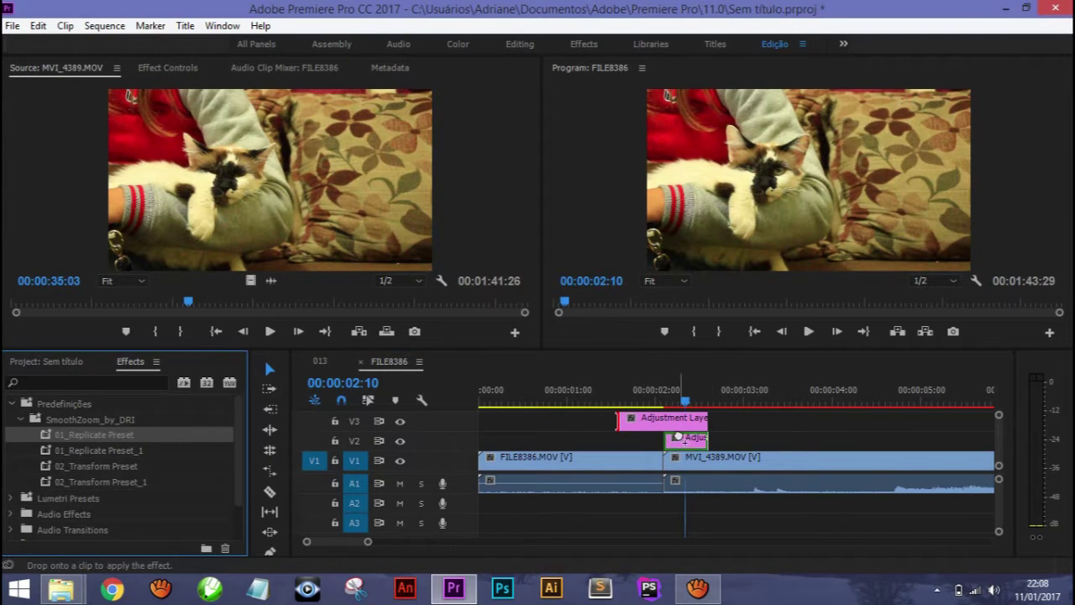
left_click_drag(680, 443, 681, 443)
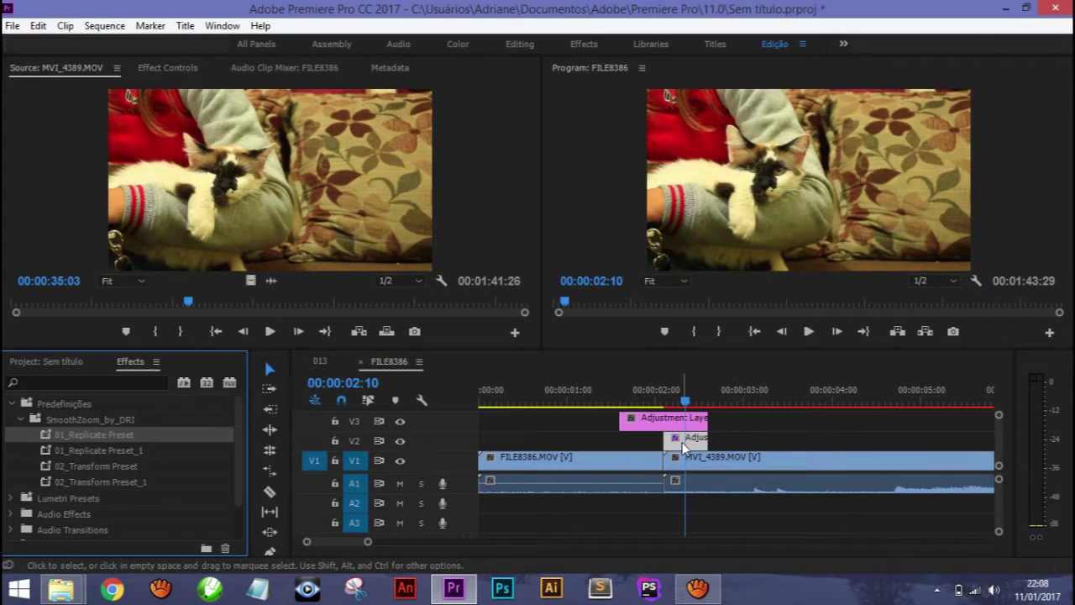
left_click(694, 402)
left_click_drag(694, 402, 687, 402)
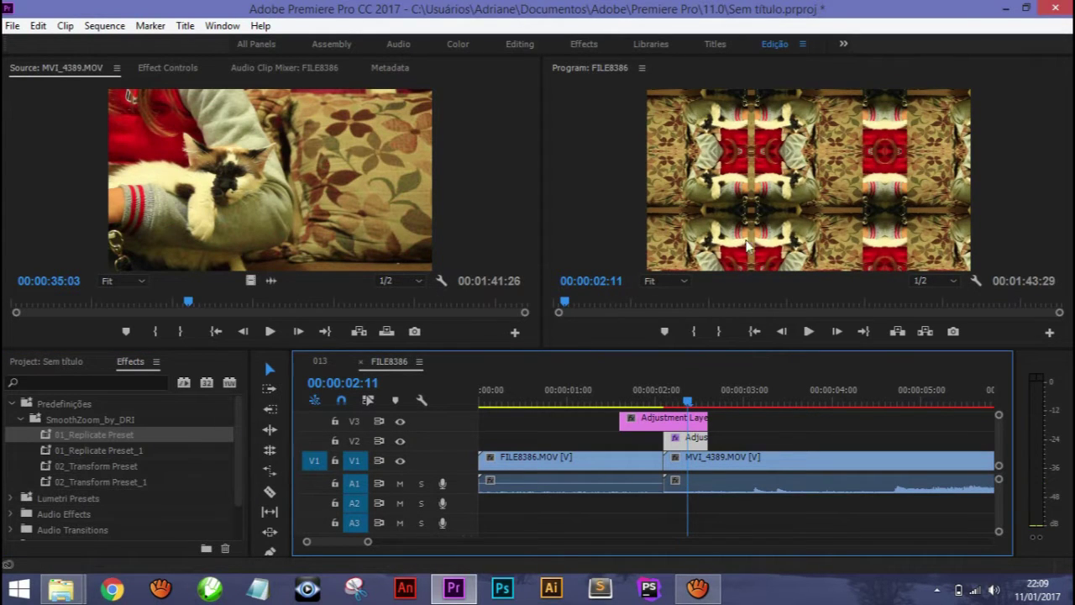
Apply 02_Transform Preset to the V3 adjustment layer, preview the zoom, and mark an out point near 00:00:02:18
left_click(92, 469)
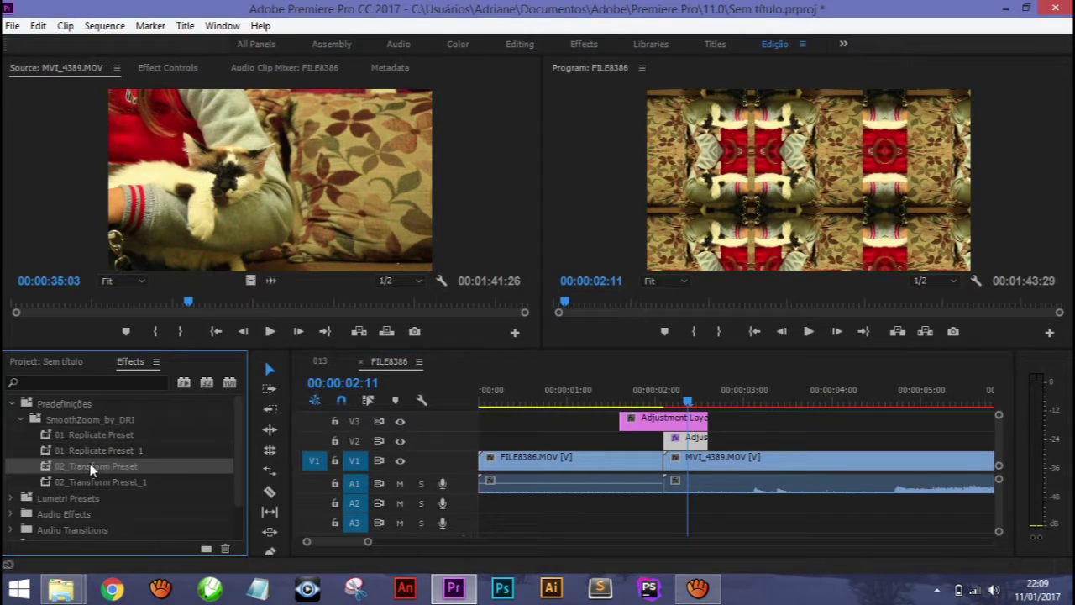
left_click_drag(95, 468, 660, 431)
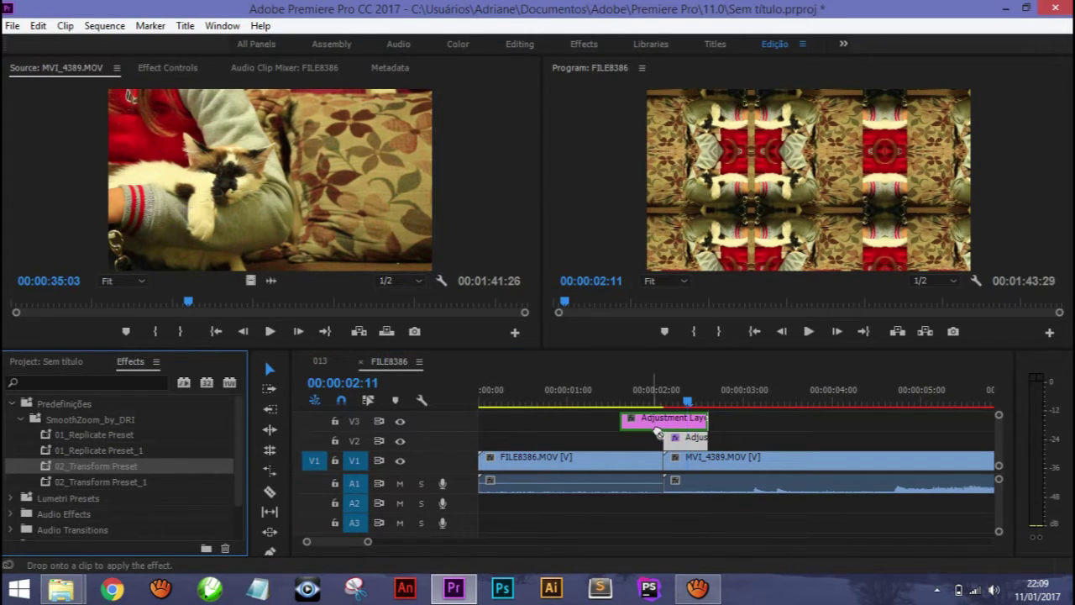
left_click_drag(681, 401, 685, 402)
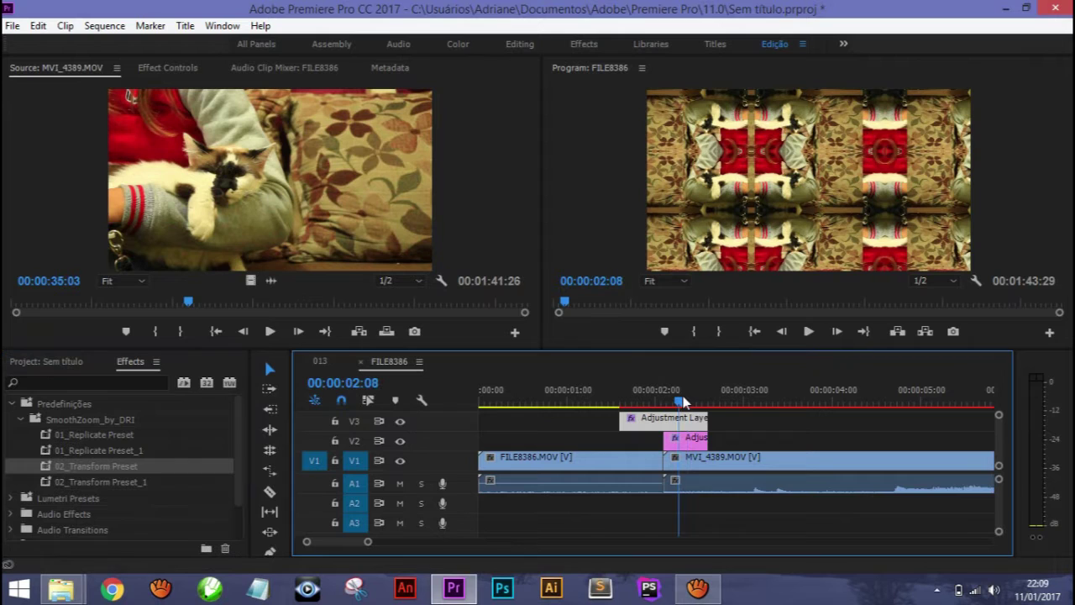
left_click(631, 402)
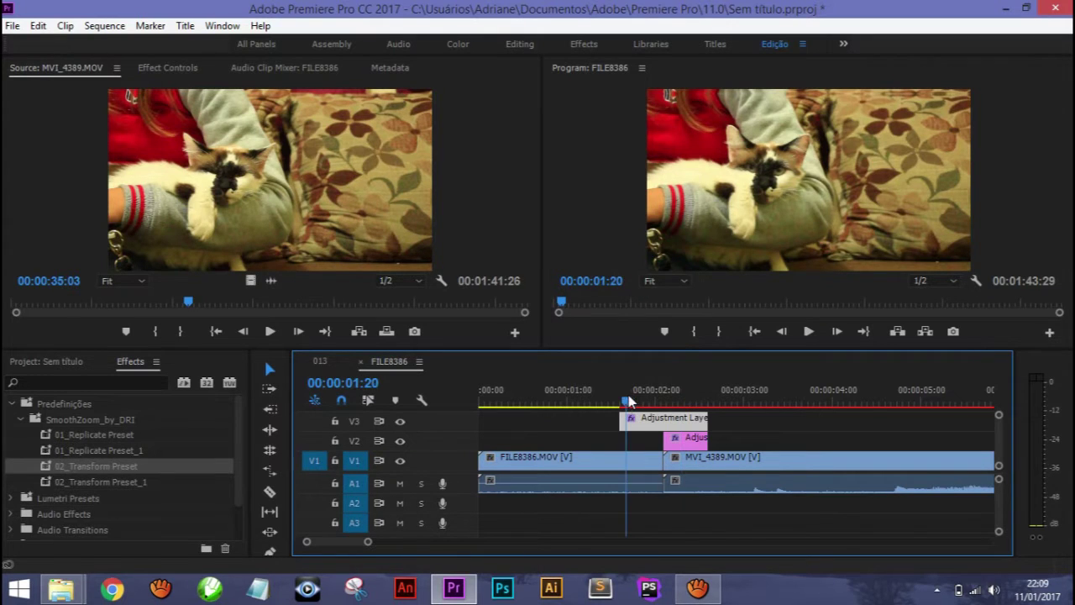
left_click_drag(630, 402, 660, 405)
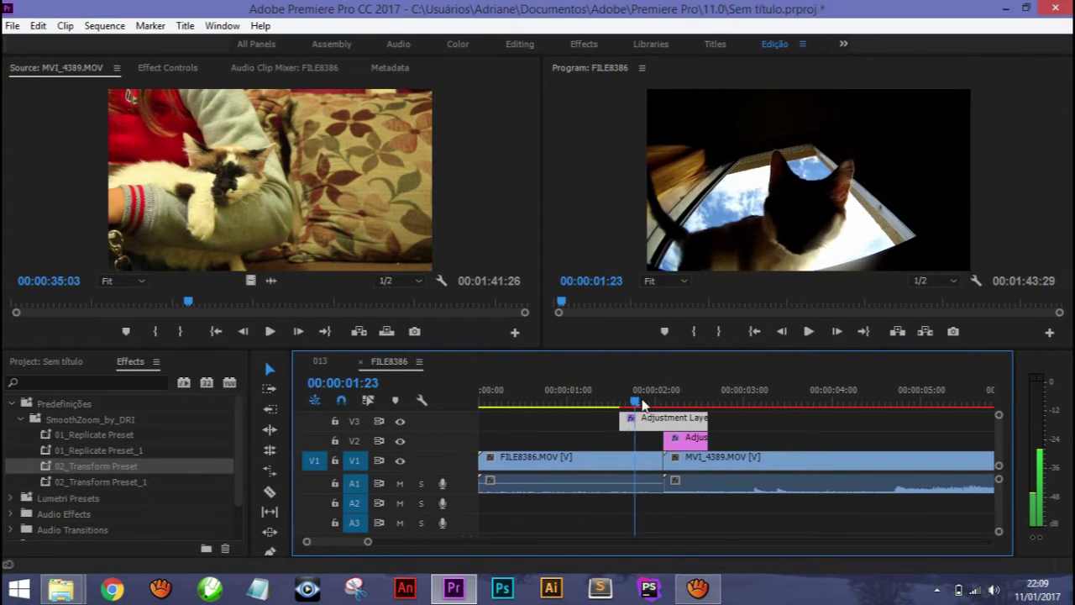
mouse_move(659, 405)
left_mouse_down()
mouse_move(692, 405)
mouse_move(665, 407)
left_mouse_up()
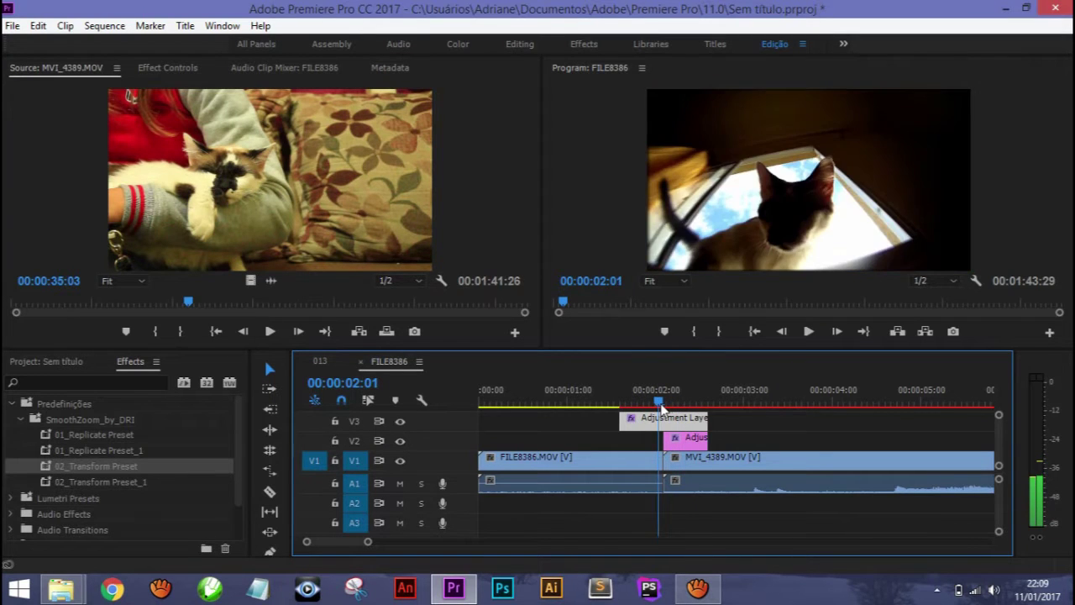
key("o")
mouse_move(665, 403)
left_mouse_down()
mouse_move(711, 404)
mouse_move(624, 386)
left_mouse_up()
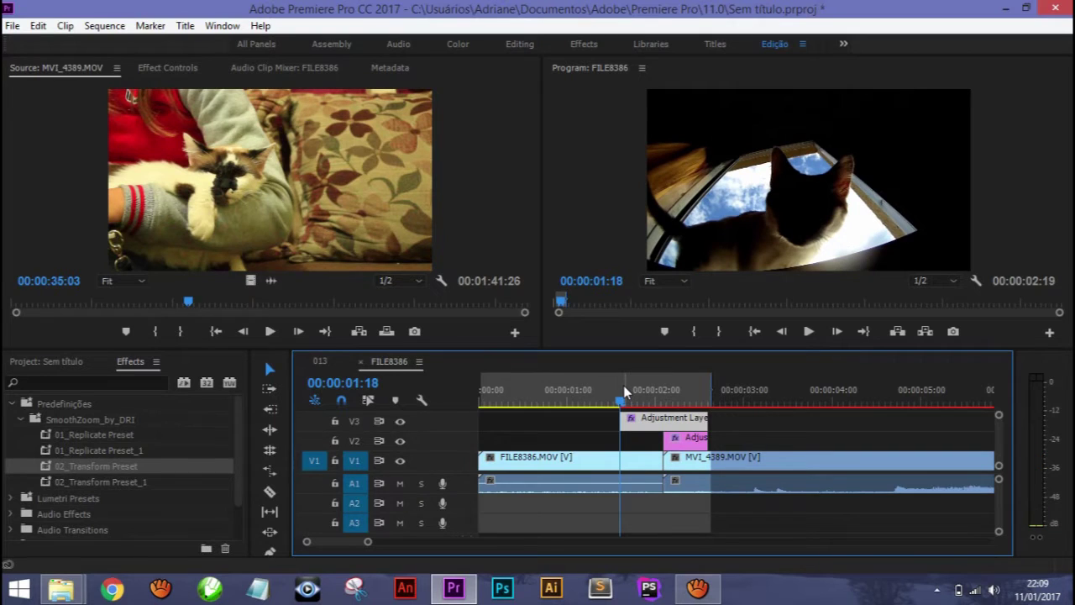
Set the in point at 00:00:01:18, render In to Out, and play the transition
key("i")
key("Return")
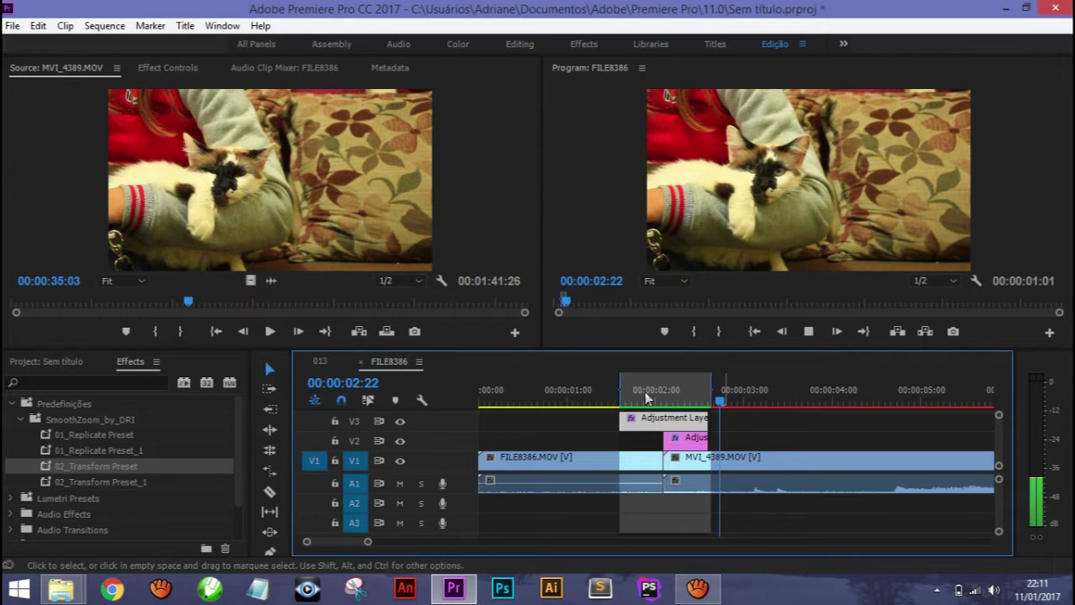
left_click(605, 399)
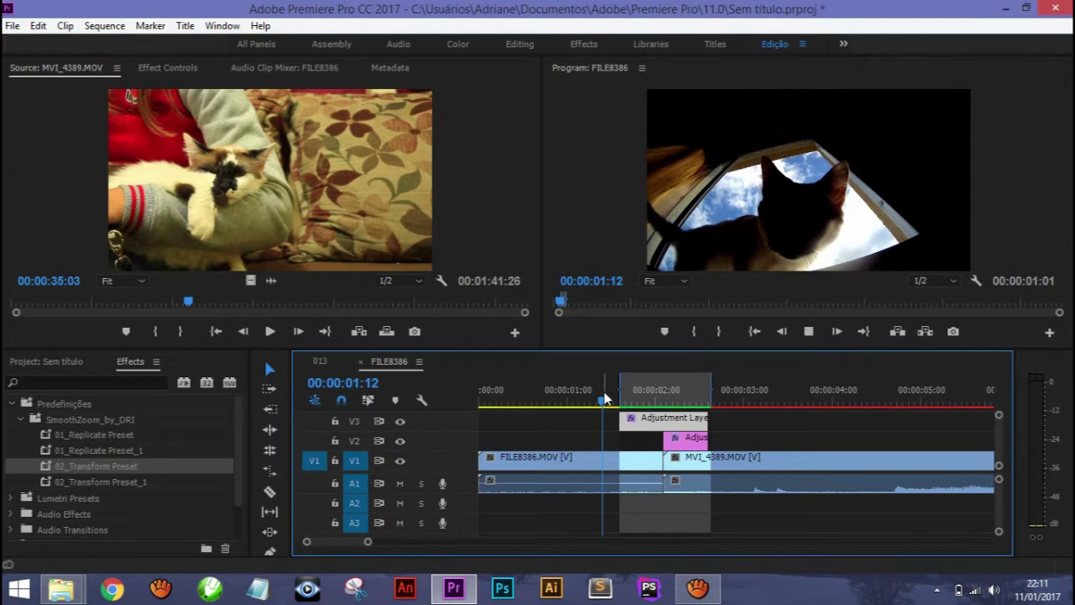
key("space")
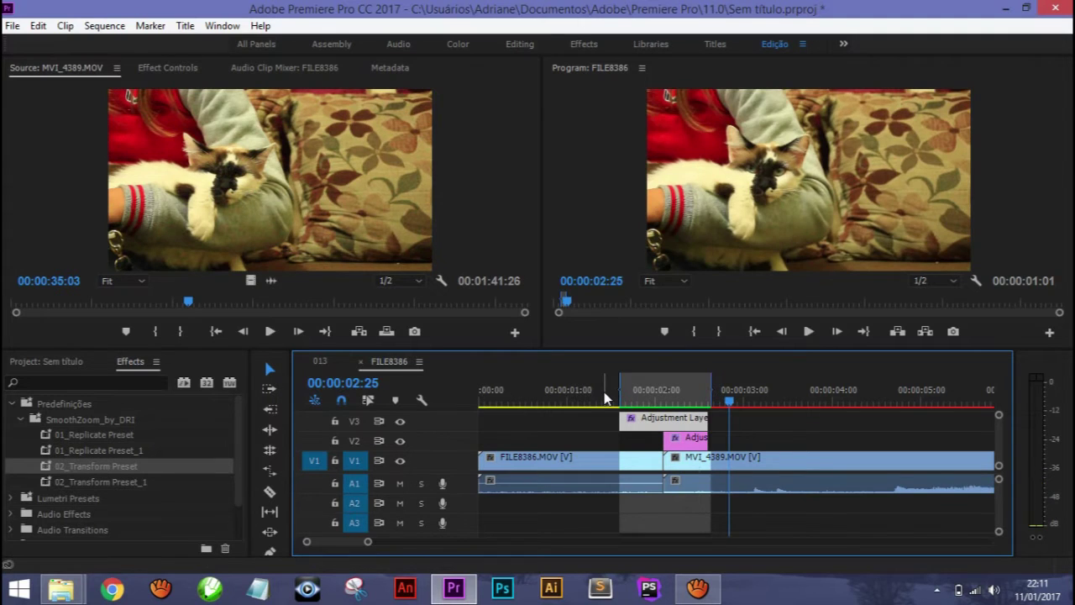
left_click_drag(605, 399, 540, 398)
key("space")
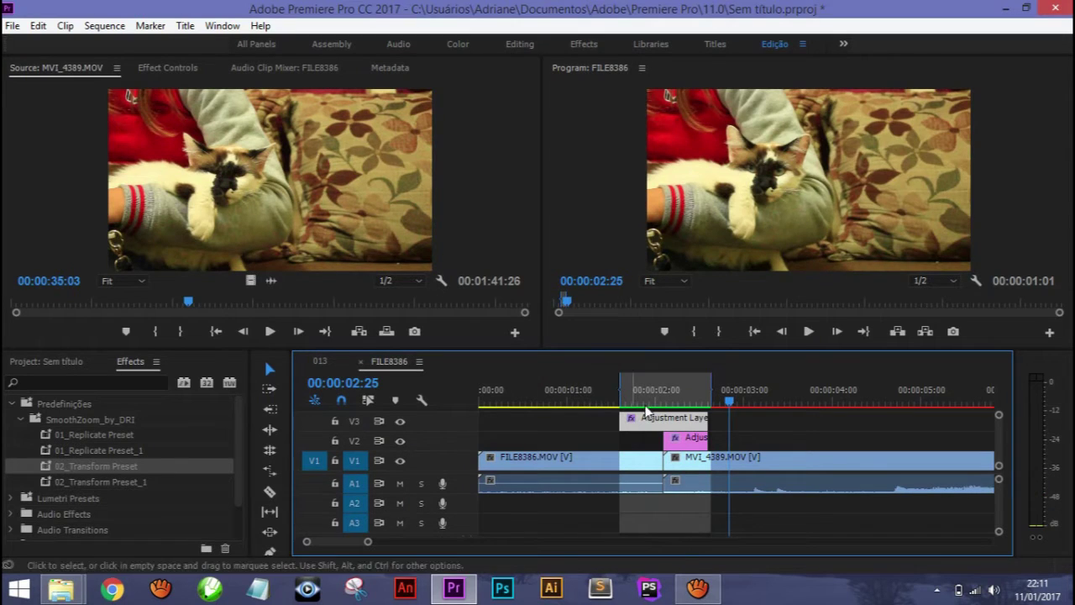
Replay the zoom transition from 00:00:01:17 and select the V3 adjustment layer
mouse_move(640, 404)
left_mouse_down()
mouse_move(597, 401)
mouse_move(623, 410)
left_mouse_up()
key("space")
left_click_drag(638, 404, 657, 407)
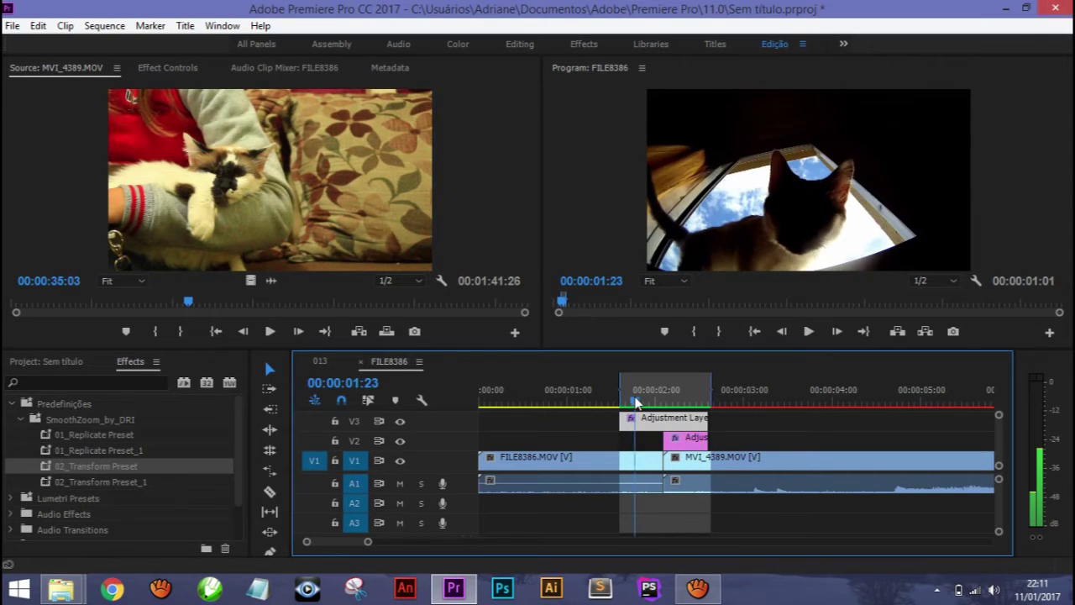
left_click_drag(657, 407, 656, 407)
left_click_drag(480, 410, 645, 428)
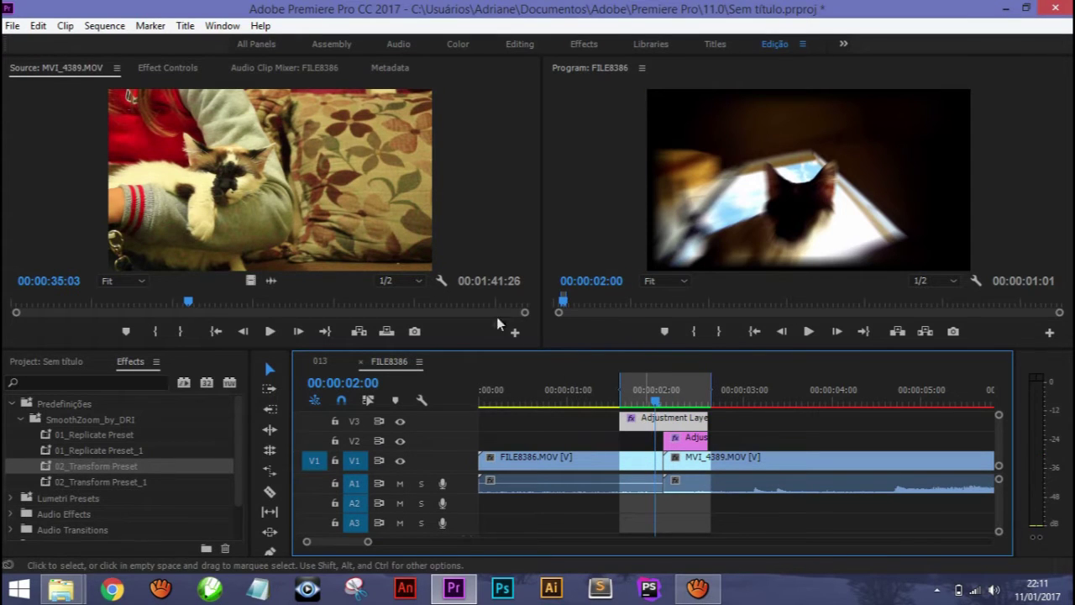
In Effect Controls, steepen the Bezier ease of the Transform Scale keyframe at 00:00:02:00, then preview it
left_click(172, 67)
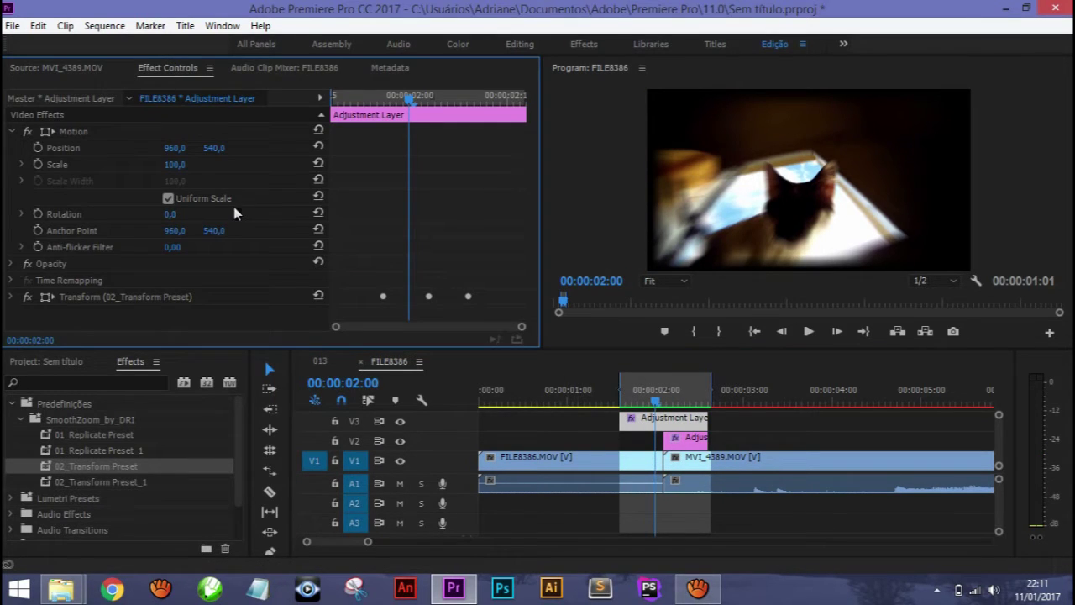
left_click(11, 297)
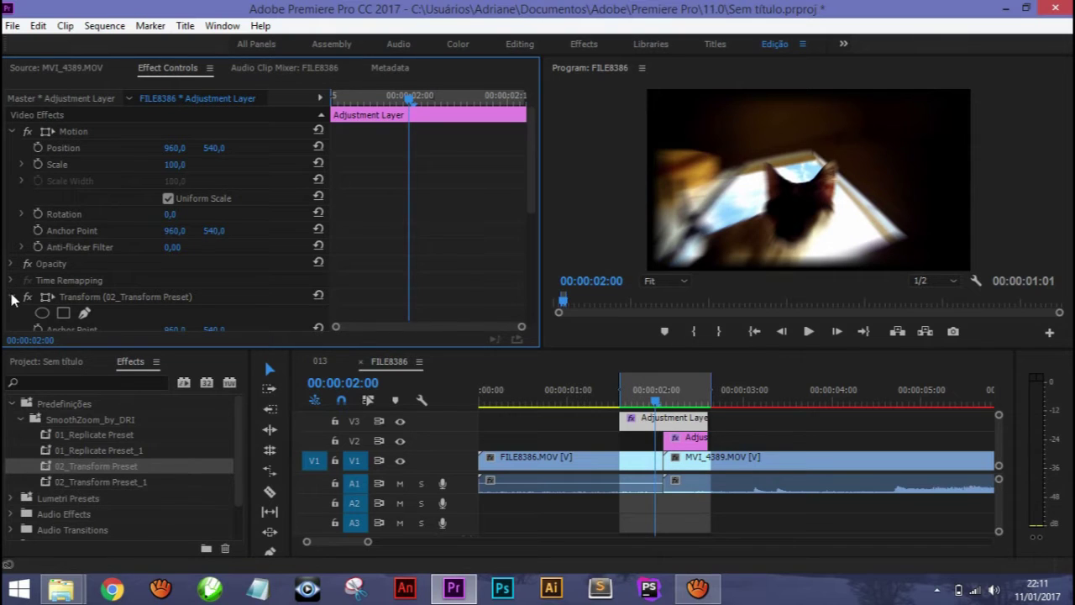
left_click_drag(530, 216, 530, 292)
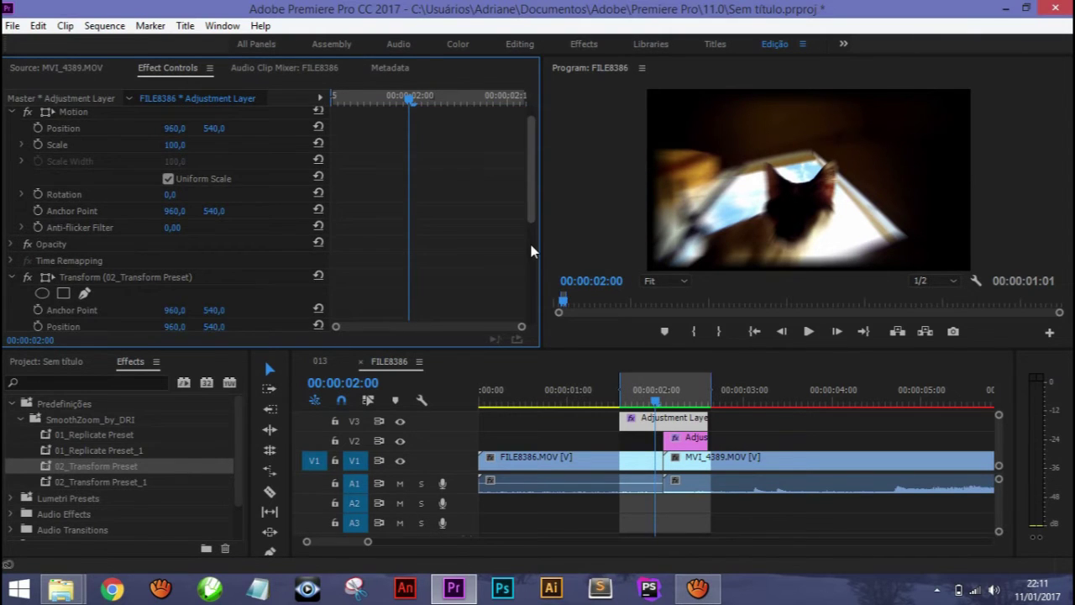
left_click(664, 404)
left_click_drag(664, 407, 654, 407)
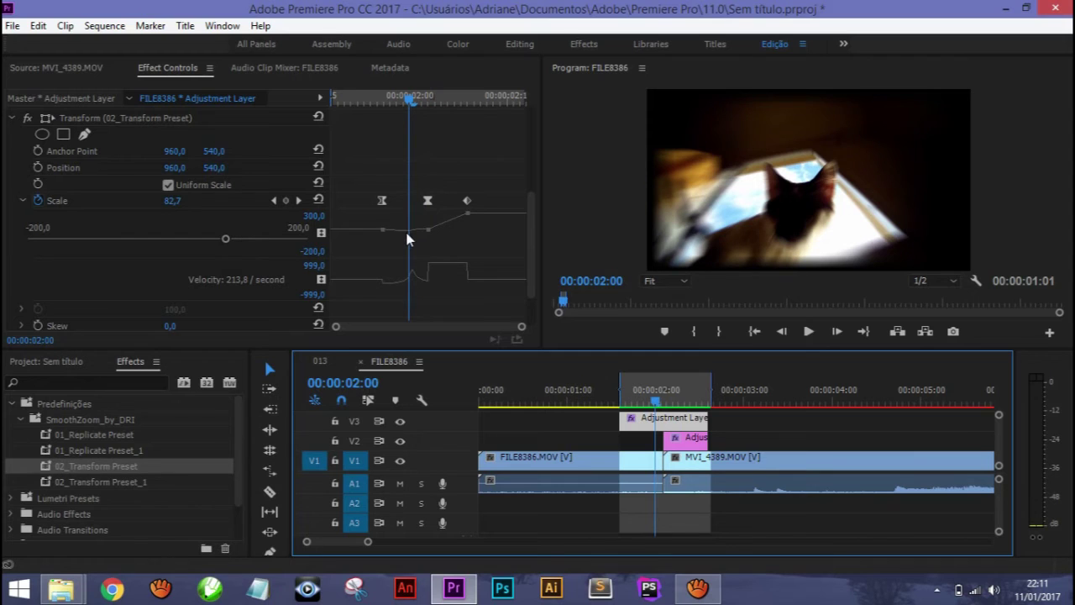
left_click(383, 228)
mouse_move(414, 244)
left_mouse_down()
mouse_move(404, 224)
mouse_move(410, 247)
left_mouse_up()
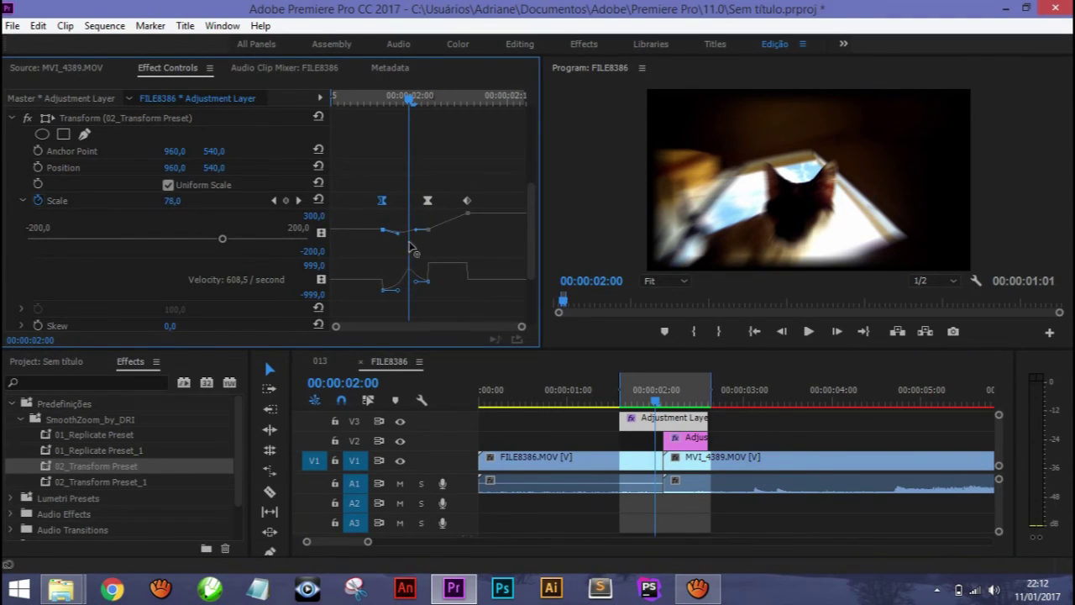
left_click_drag(632, 402, 683, 403)
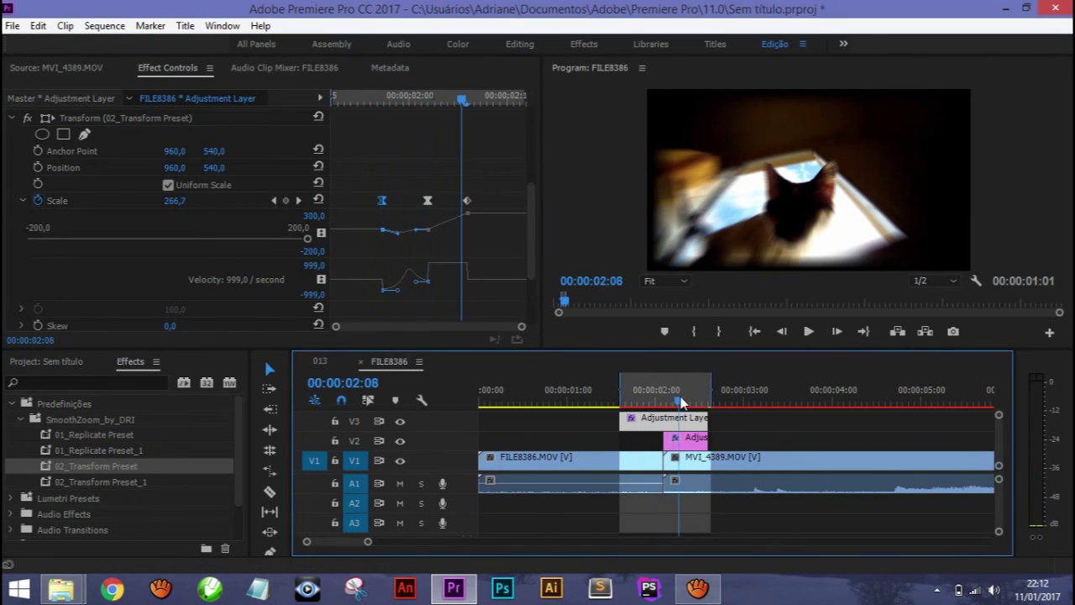